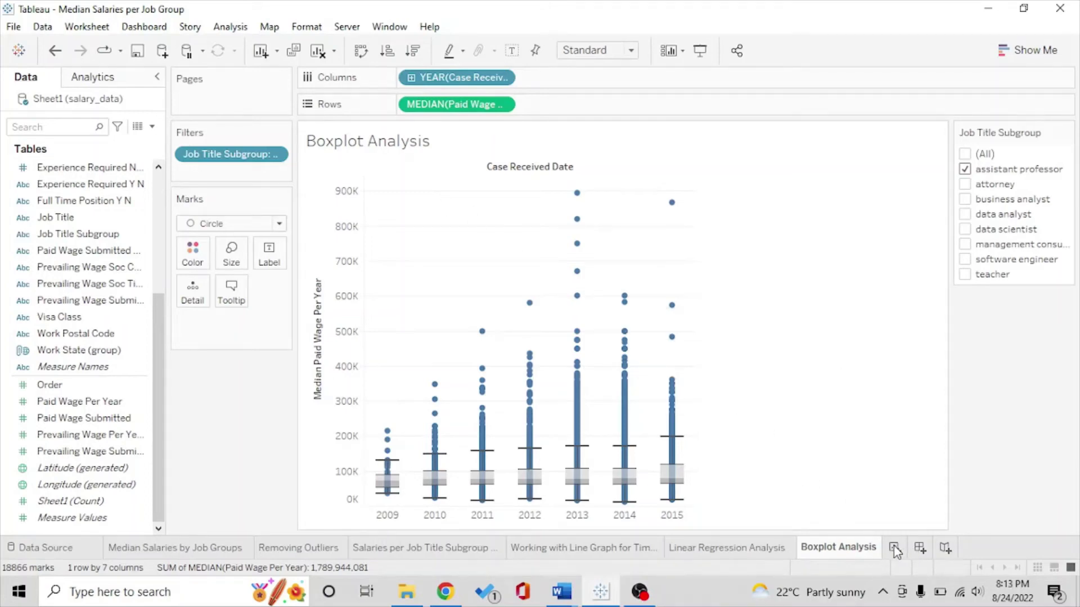
Add a blank Sheet 7 after the Boxplot Analysis sheet, using the salary_data source
{"action": "left_click", "coordinate": [895, 548]}
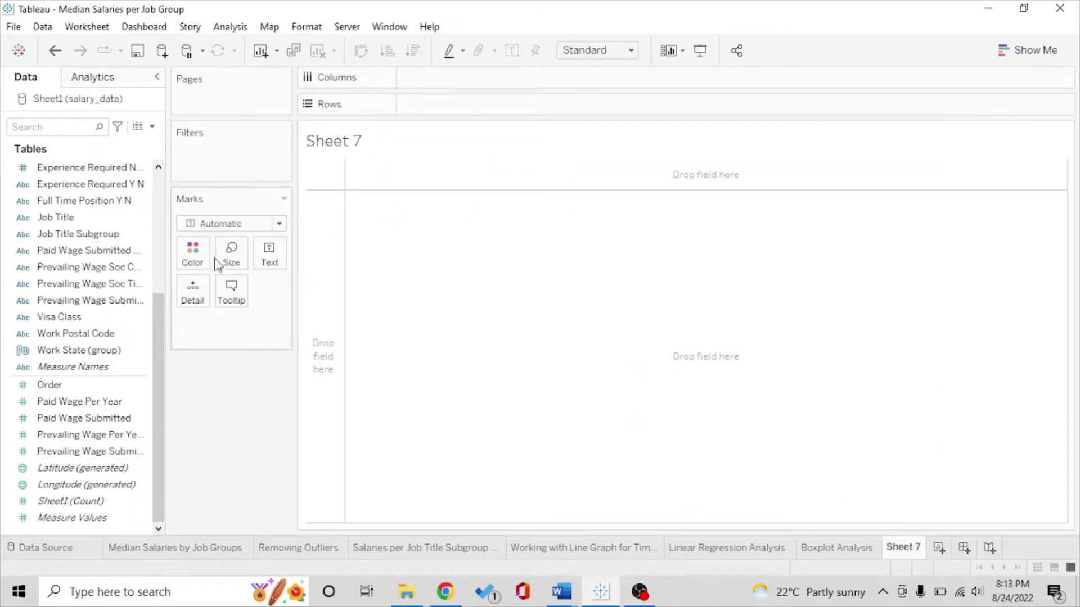
{"action": "scroll", "coordinate": [69, 241], "scroll_direction": "up", "scroll_amount": 4}
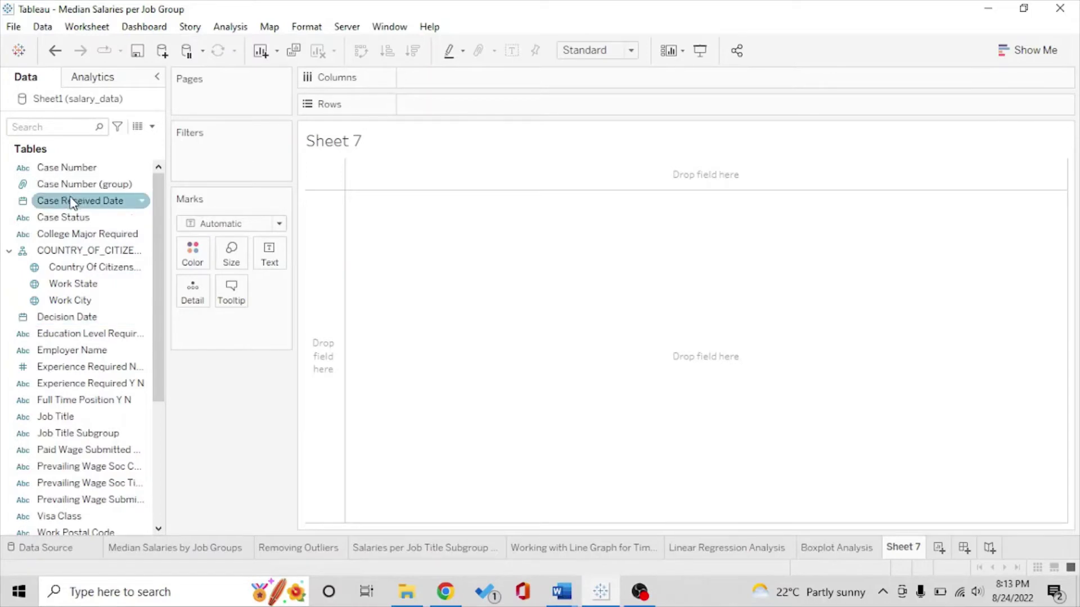
Chart median Paid Wage Per Year by Case Received Date year, 2008–2015, as a line
{"action": "left_click_drag", "start_coordinate": [72, 202], "coordinate": [443, 76]}
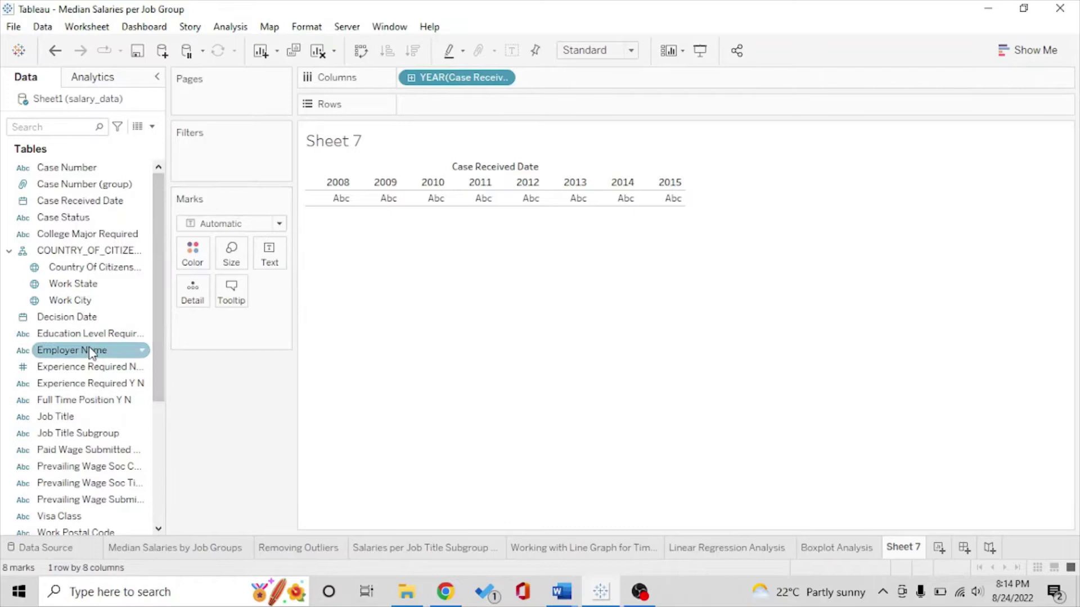
{"action": "scroll", "coordinate": [90, 357], "scroll_direction": "down", "scroll_amount": 4}
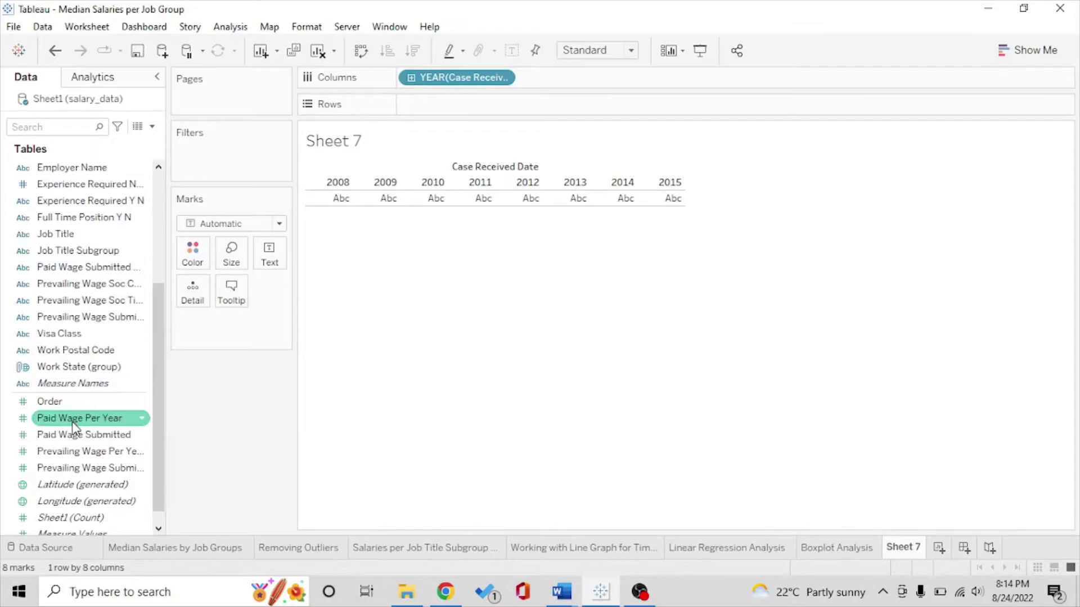
{"action": "left_click_drag", "start_coordinate": [73, 425], "coordinate": [461, 112]}
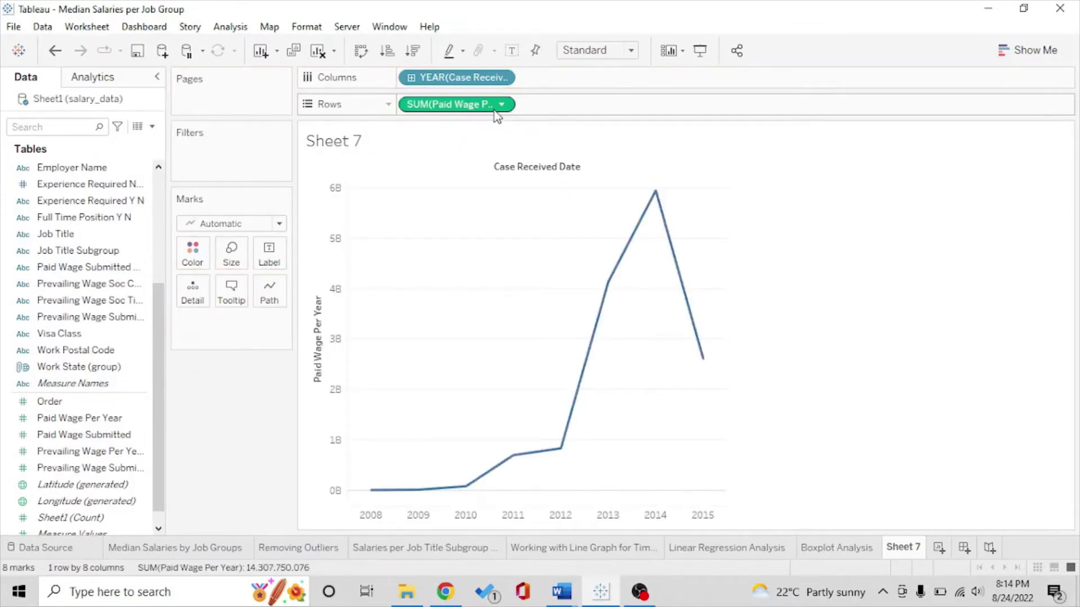
{"action": "left_click", "coordinate": [502, 107]}
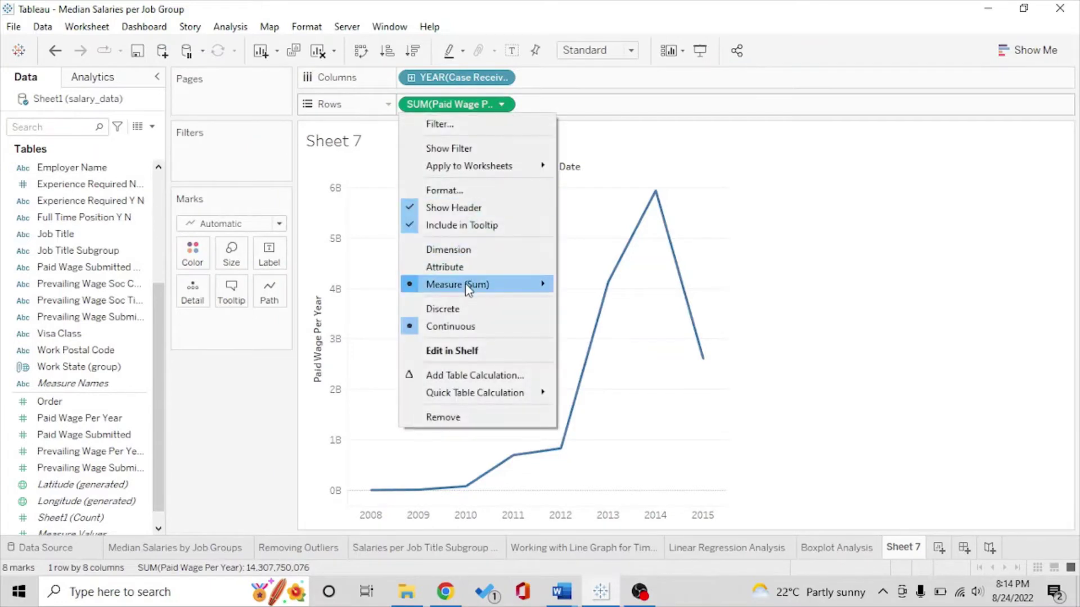
{"action": "mouse_move", "coordinate": [470, 286]}
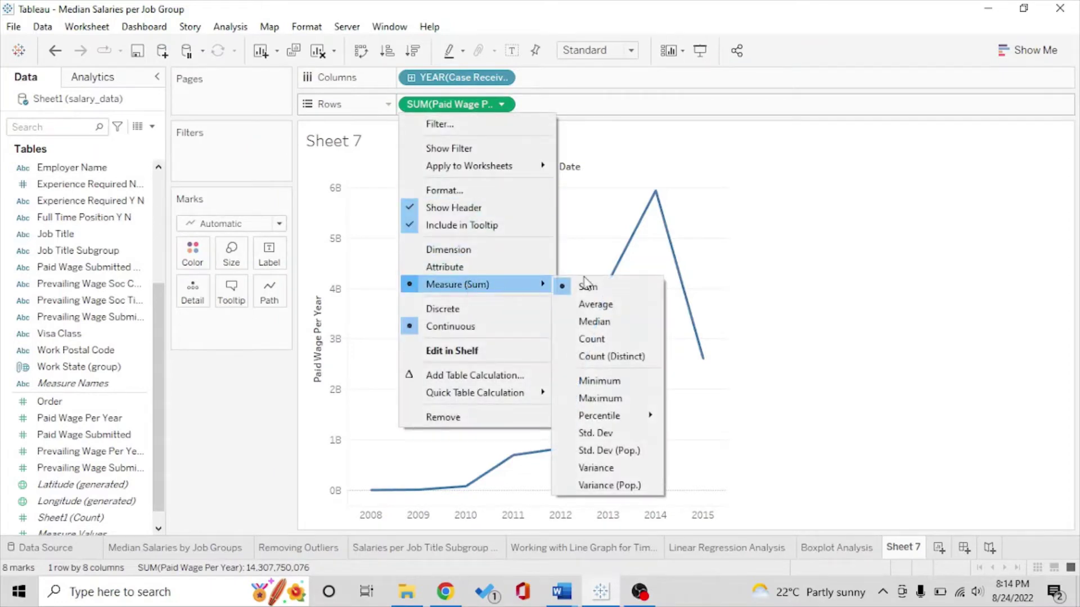
{"action": "left_click", "coordinate": [596, 323]}
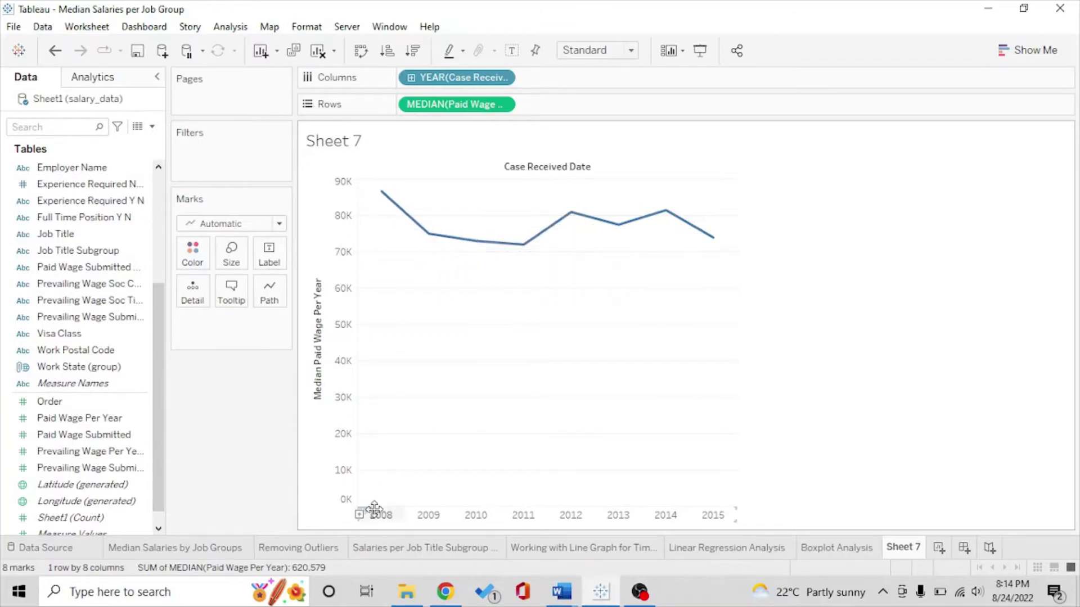
{"action": "mouse_move", "coordinate": [547, 231]}
Switch the mark type to Circle and shrink the eight yearly median points to a small size
{"action": "left_click", "coordinate": [222, 227]}
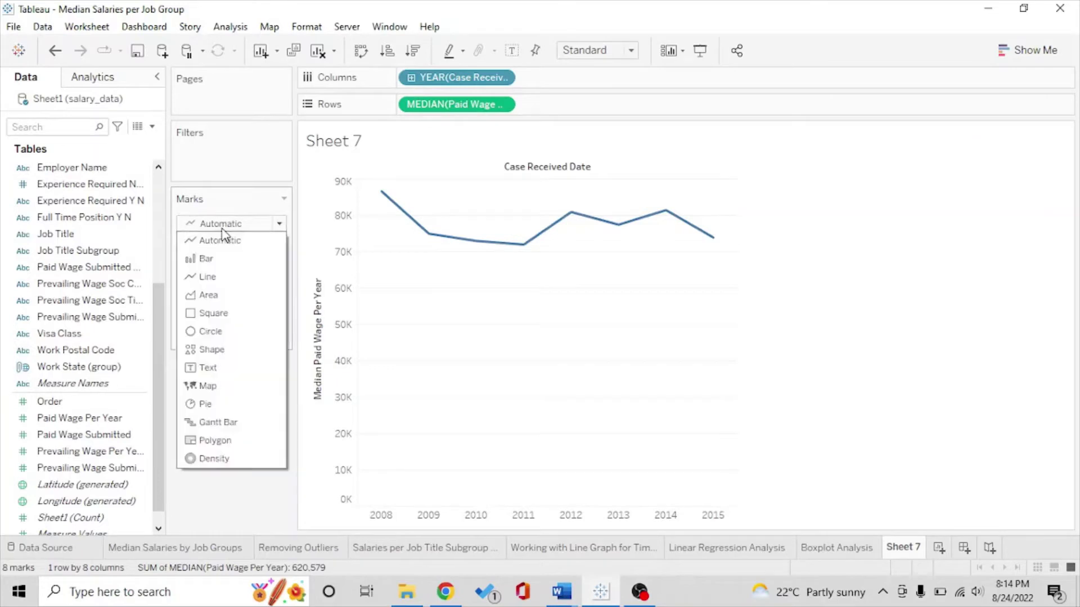
{"action": "left_click", "coordinate": [224, 332]}
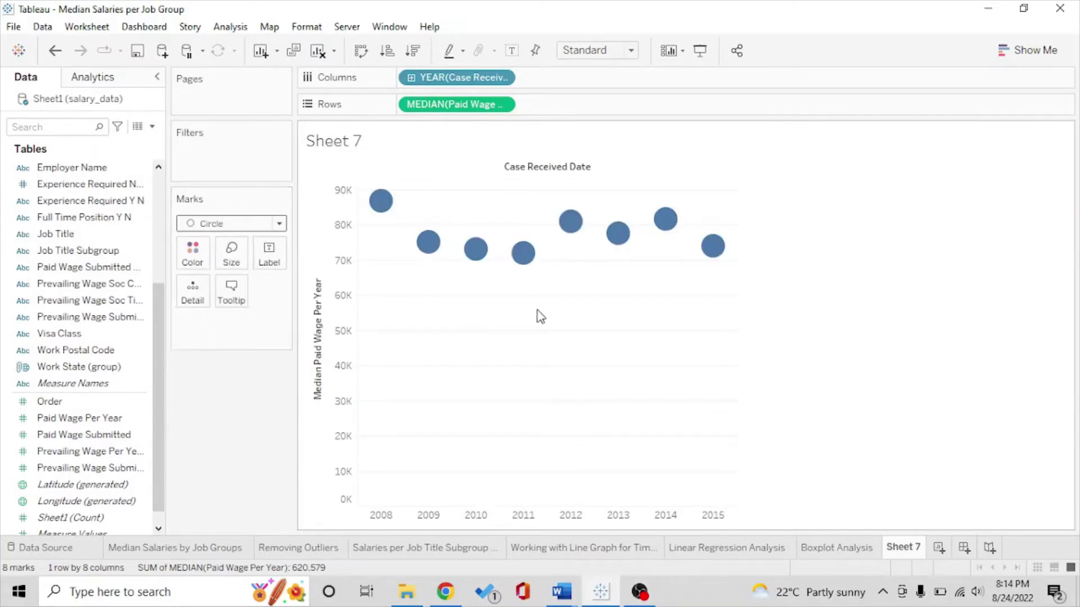
{"action": "left_click", "coordinate": [231, 256]}
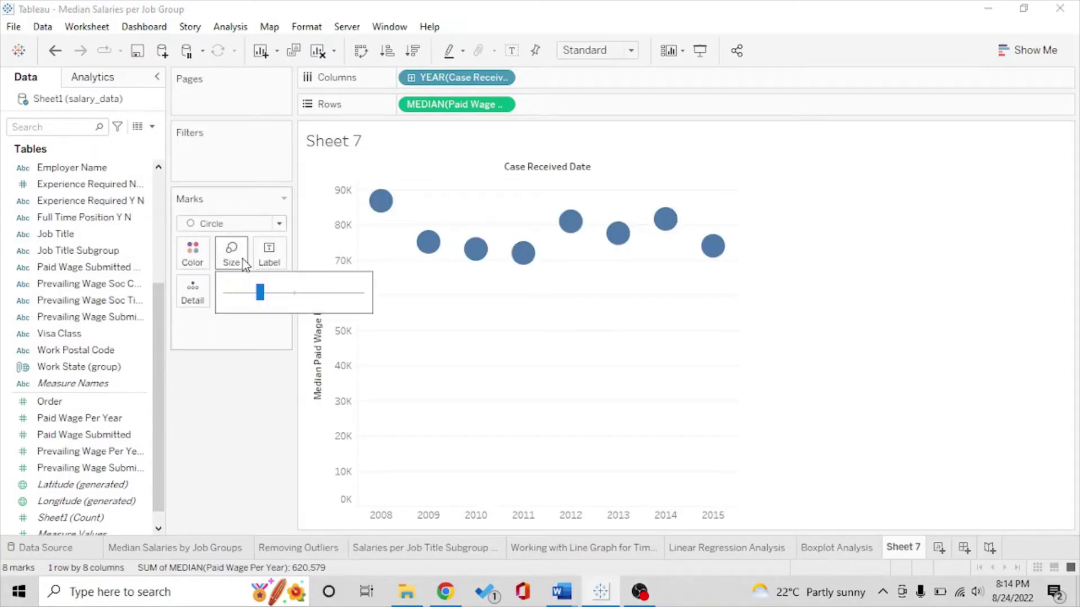
{"action": "left_click_drag", "start_coordinate": [260, 292], "coordinate": [236, 294]}
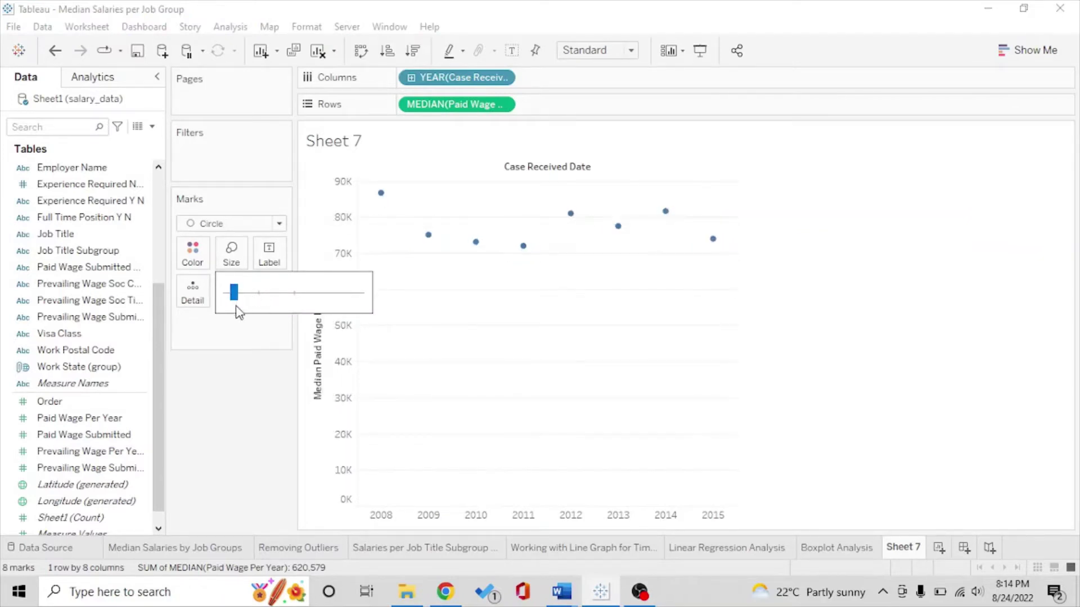
{"action": "left_click", "coordinate": [234, 380]}
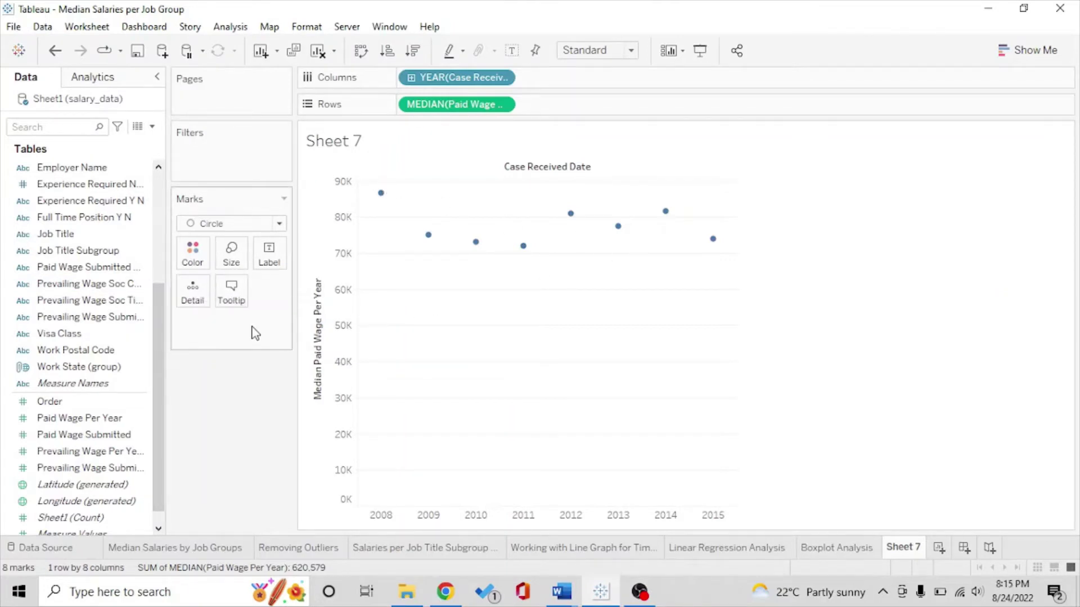
Show a linear trend line through the median points (slope -411.083, R-squared 0.039)
{"action": "right_click", "coordinate": [529, 339]}
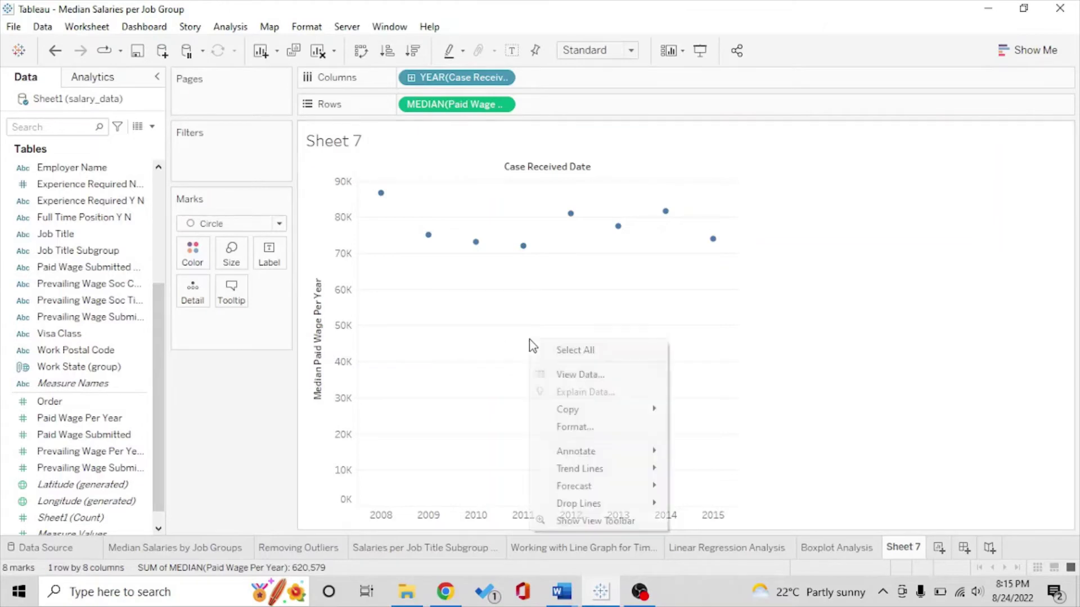
{"action": "mouse_move", "coordinate": [608, 474]}
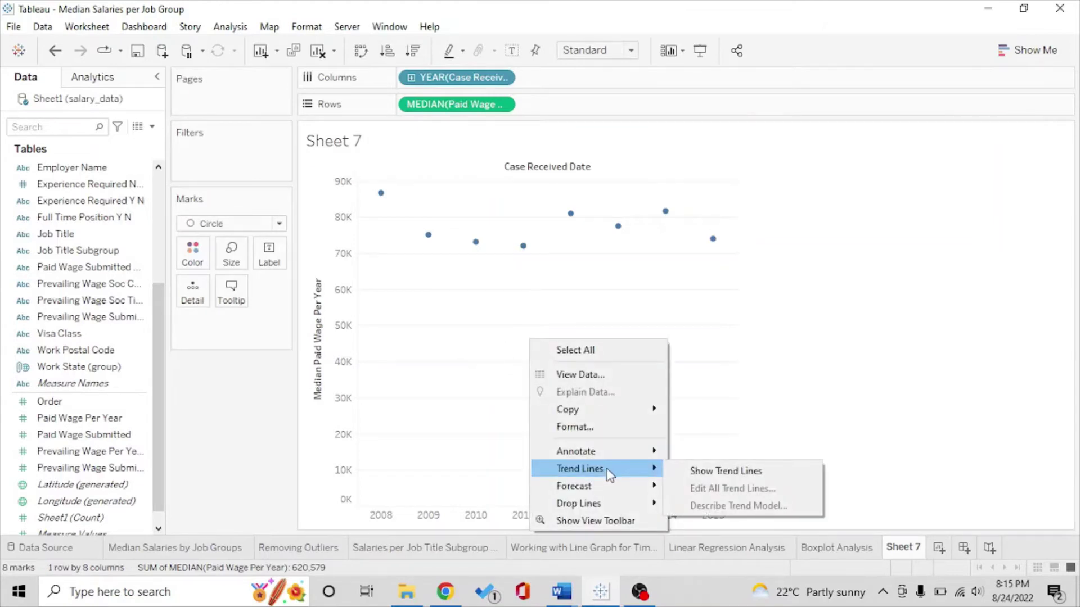
{"action": "left_click", "coordinate": [713, 464]}
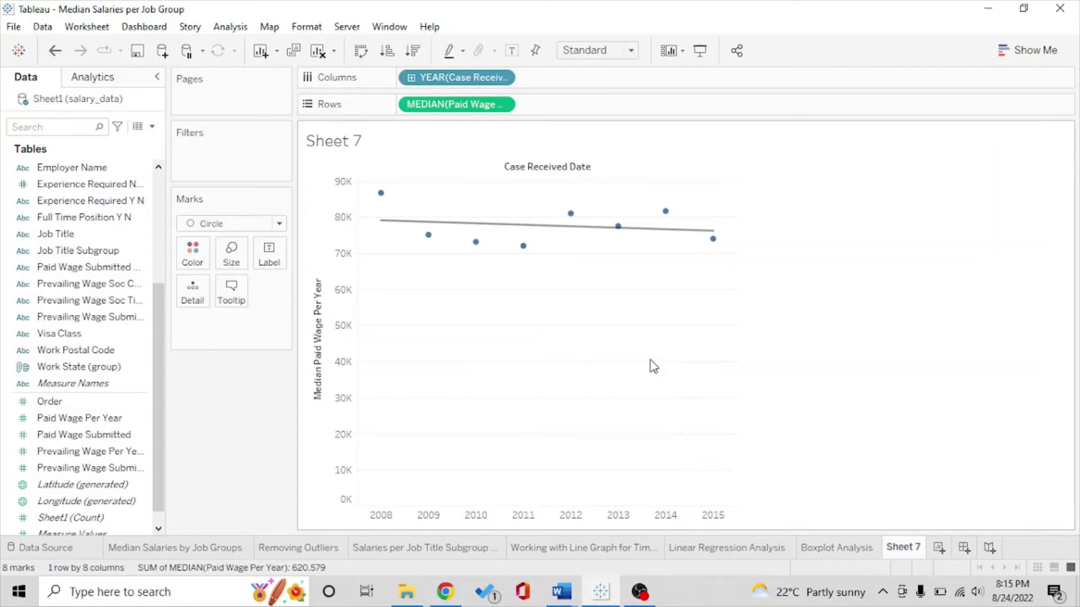
{"action": "mouse_move", "coordinate": [593, 234]}
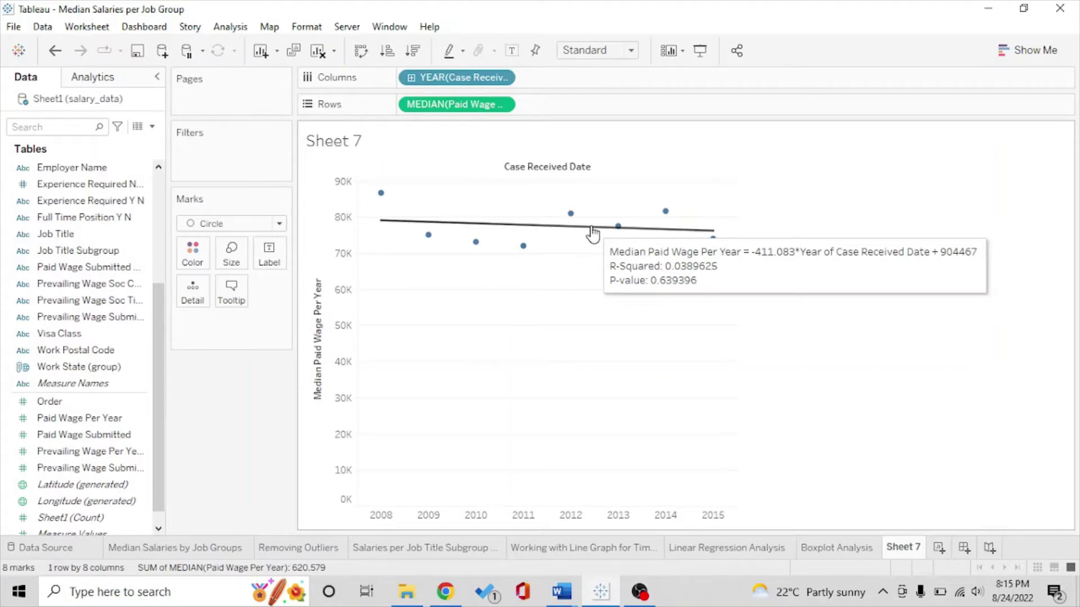
{"action": "right_click", "coordinate": [592, 231]}
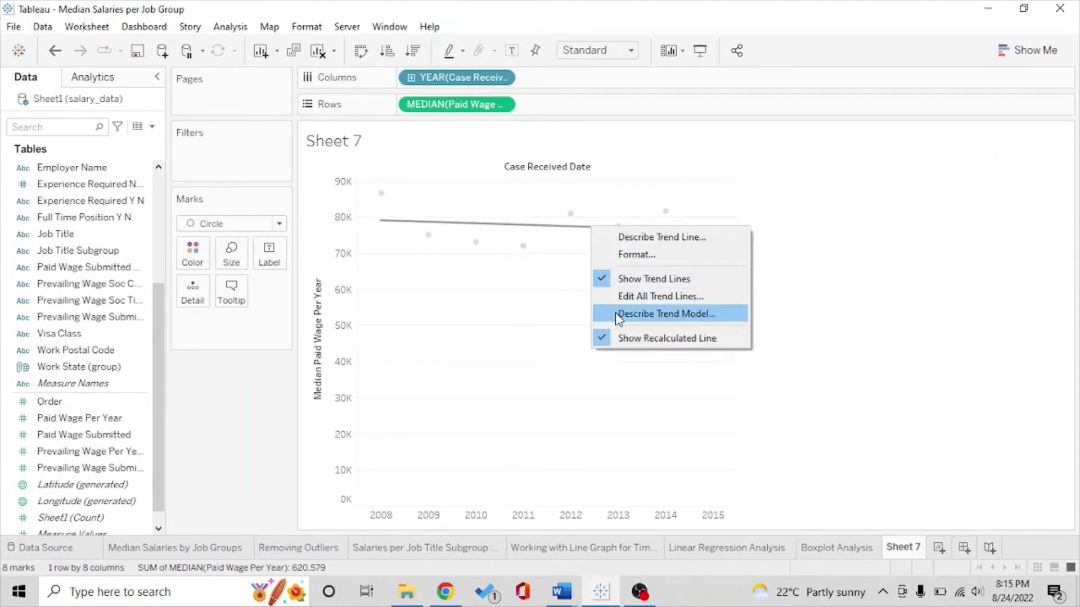
{"action": "left_click", "coordinate": [620, 314]}
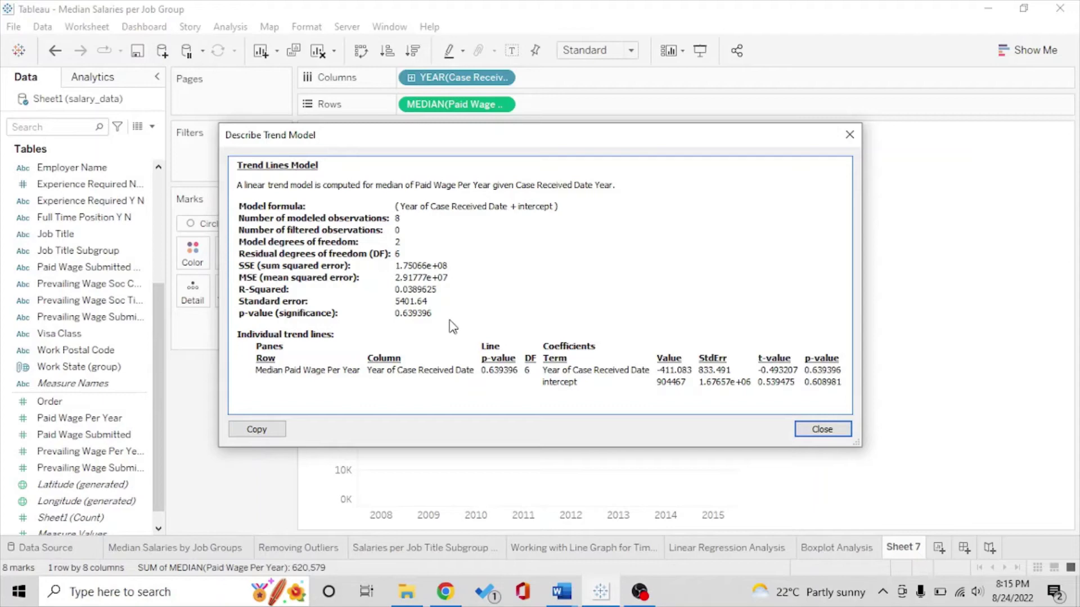
{"action": "left_click_drag", "start_coordinate": [436, 318], "coordinate": [251, 319]}
{"action": "left_click", "coordinate": [363, 314]}
{"action": "left_click_drag", "start_coordinate": [431, 319], "coordinate": [397, 316]}
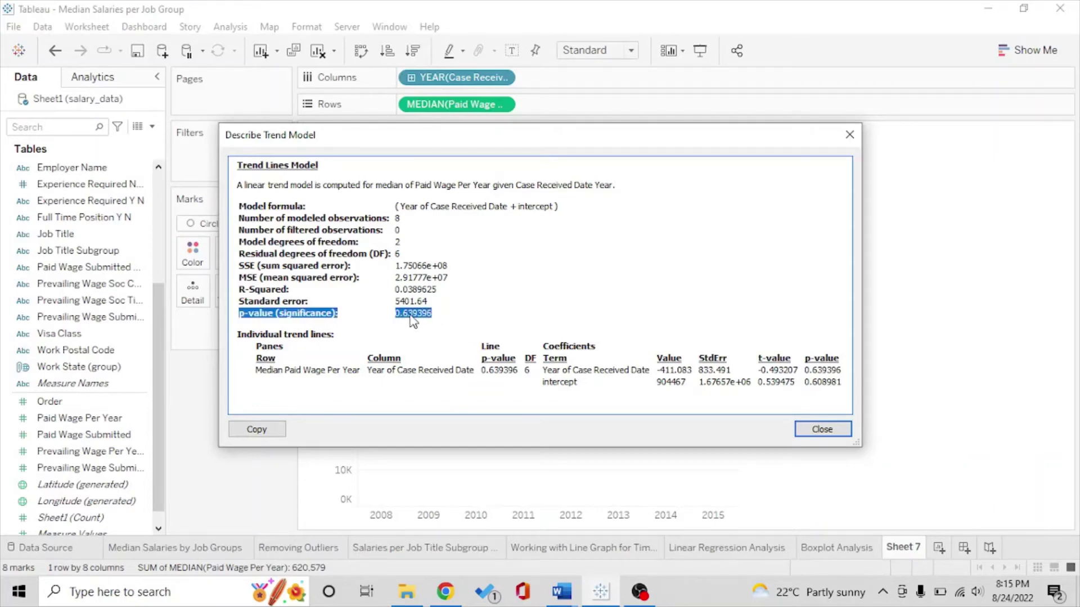
{"action": "left_click", "coordinate": [413, 321]}
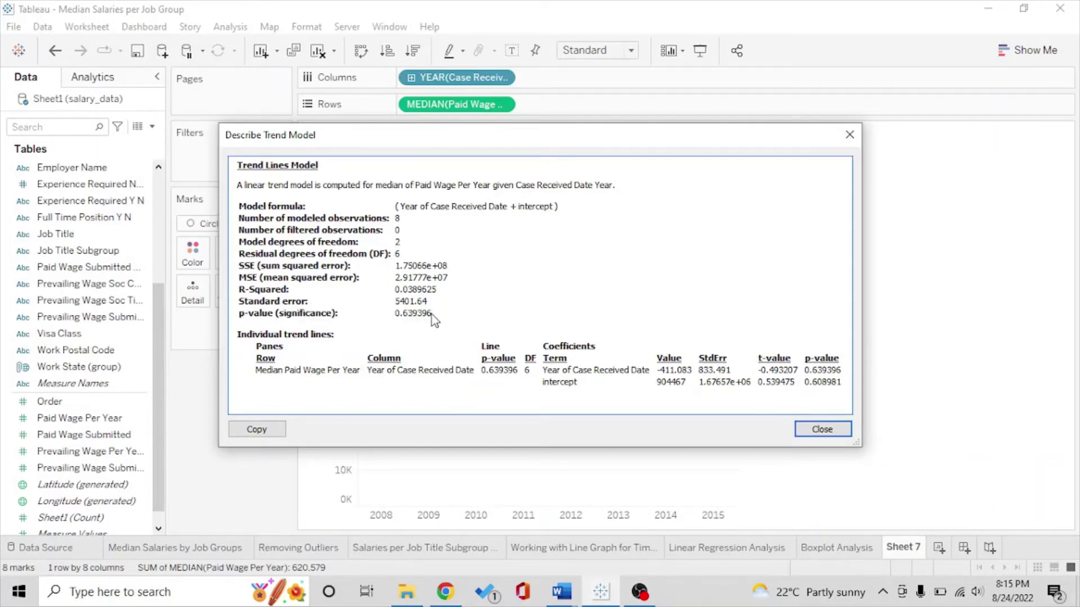
{"action": "left_click_drag", "start_coordinate": [434, 320], "coordinate": [397, 318]}
{"action": "left_click", "coordinate": [428, 321]}
{"action": "left_click_drag", "start_coordinate": [433, 318], "coordinate": [400, 320]}
{"action": "left_click", "coordinate": [429, 321]}
{"action": "left_click_drag", "start_coordinate": [433, 315], "coordinate": [396, 319]}
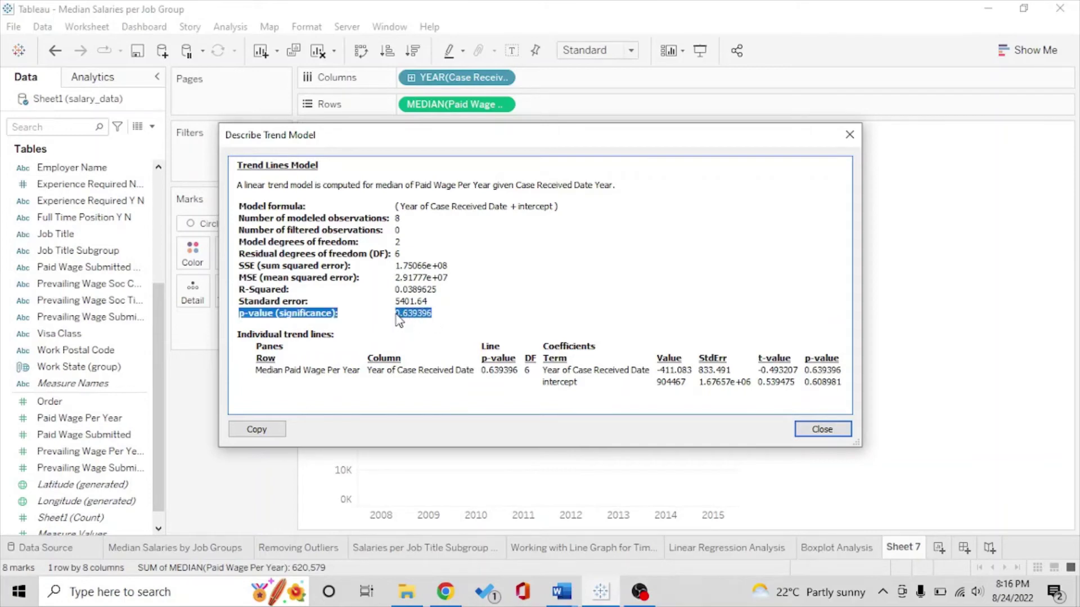
{"action": "left_click", "coordinate": [451, 319]}
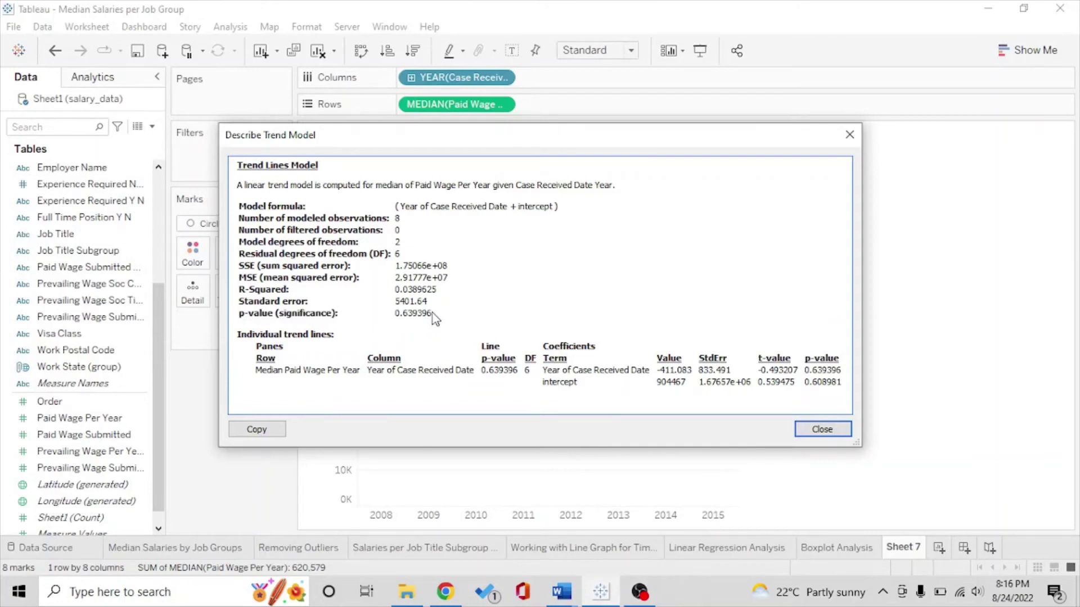
{"action": "left_click_drag", "start_coordinate": [430, 321], "coordinate": [393, 323]}
{"action": "left_click", "coordinate": [393, 323]}
{"action": "left_click", "coordinate": [825, 429]}
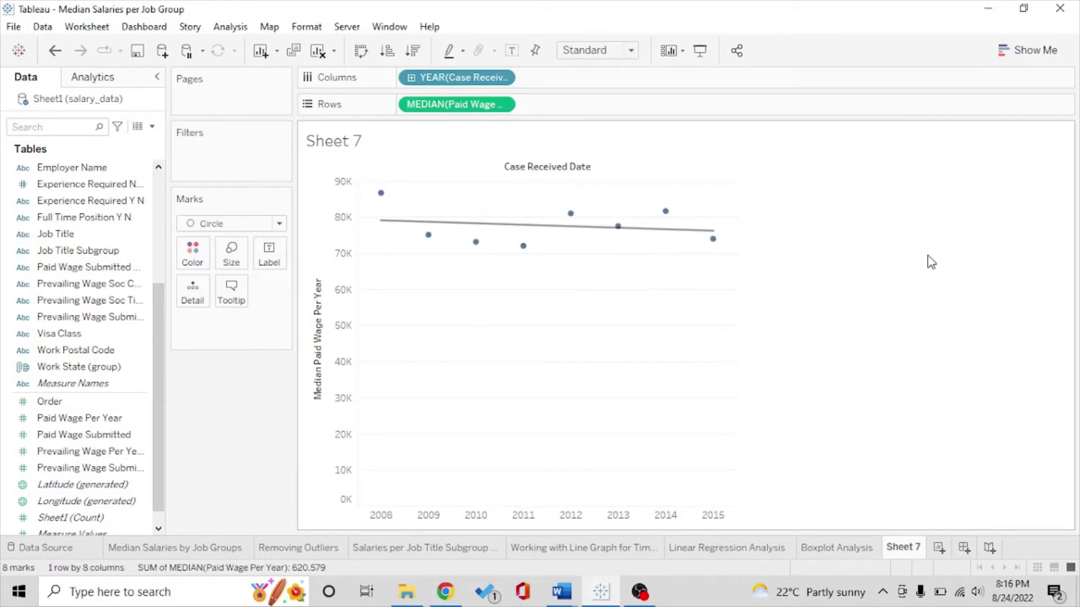
Add Paid Wage Per Year to Rows twice, stacking two SUM panes with trend lines below the median chart
{"action": "scroll", "coordinate": [77, 449], "scroll_direction": "down", "scroll_amount": 1}
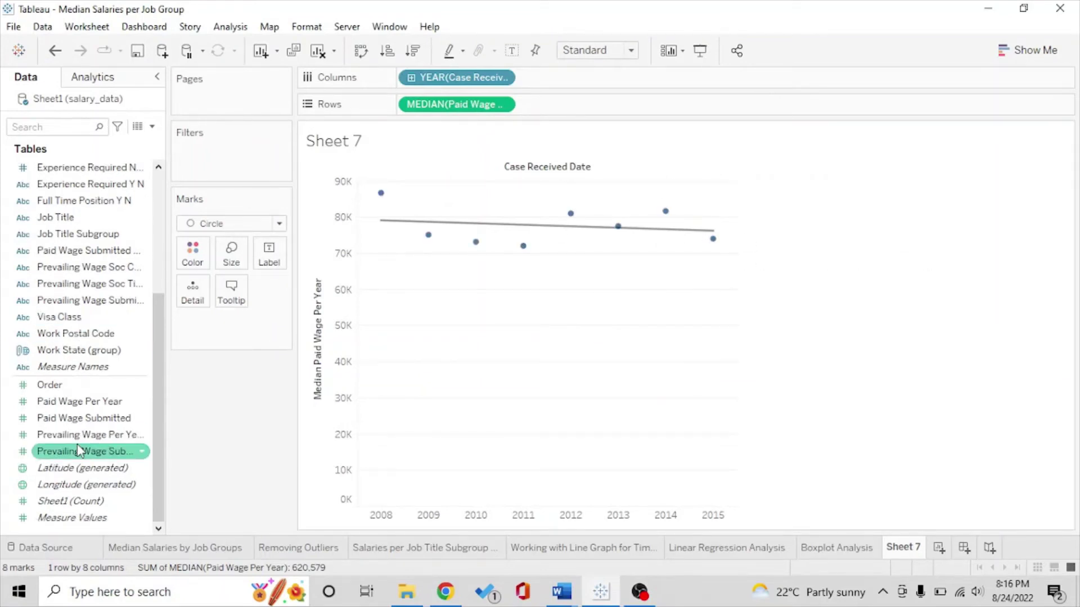
{"action": "scroll", "coordinate": [77, 448], "scroll_direction": "up", "scroll_amount": 5}
{"action": "scroll", "coordinate": [78, 448], "scroll_direction": "up", "scroll_amount": 1}
{"action": "scroll", "coordinate": [77, 448], "scroll_direction": "down", "scroll_amount": 5}
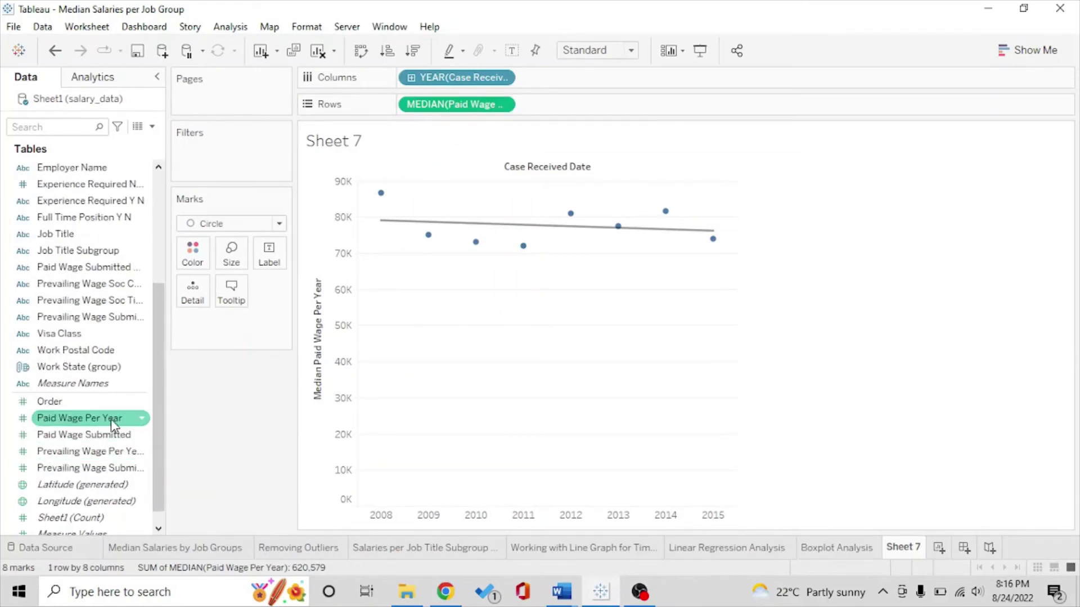
{"action": "left_click_drag", "start_coordinate": [111, 419], "coordinate": [631, 106]}
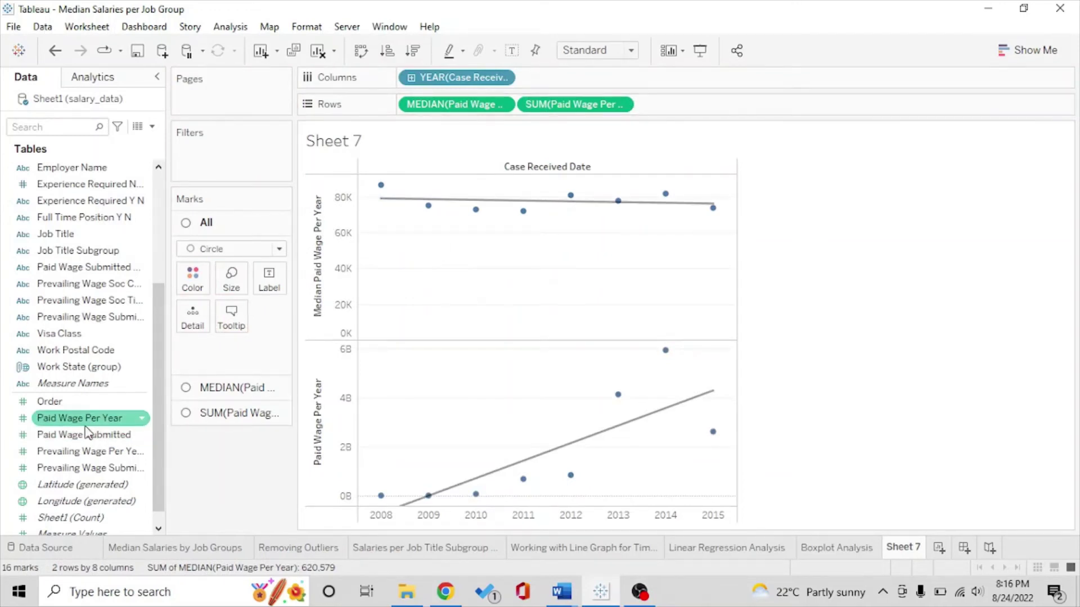
{"action": "mouse_move", "coordinate": [79, 426]}
{"action": "left_mouse_down"}
{"action": "mouse_move", "coordinate": [667, 149]}
{"action": "mouse_move", "coordinate": [694, 110]}
{"action": "left_mouse_up"}
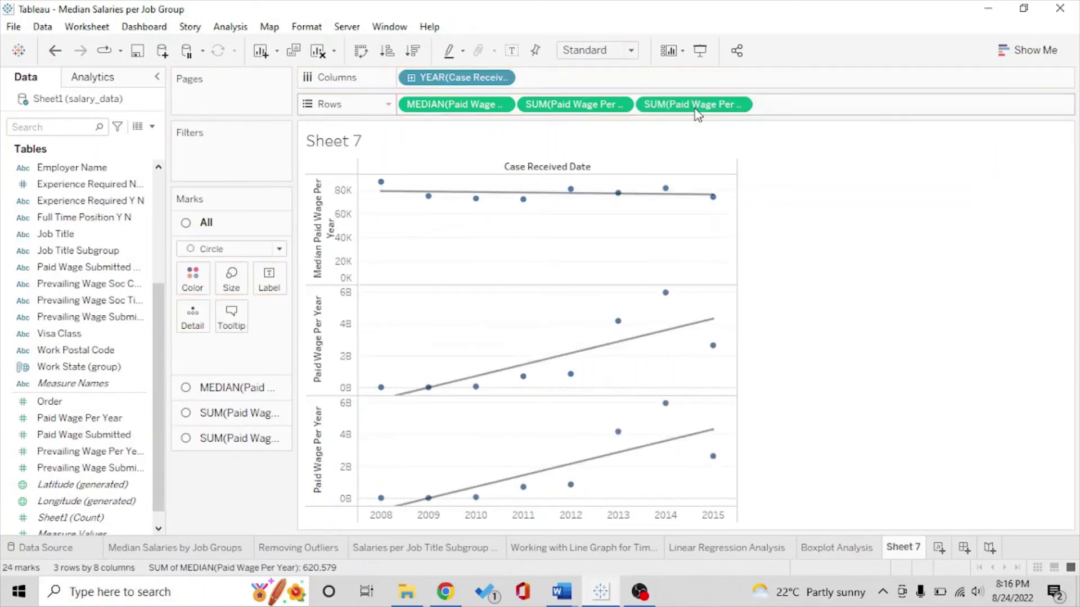
{"action": "left_click", "coordinate": [622, 106]}
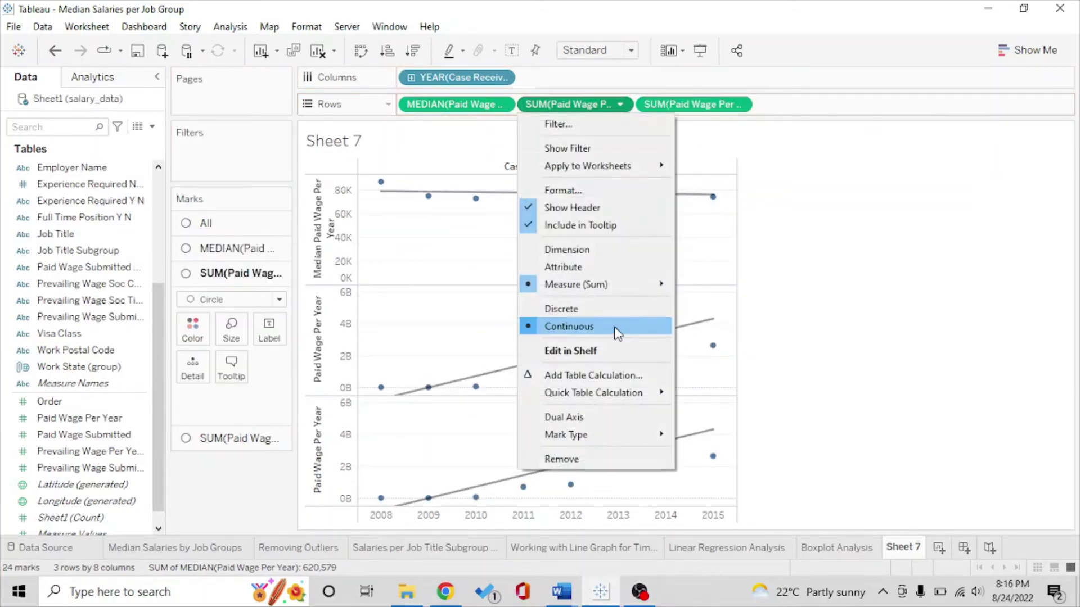
Set the second wage pill's measure to Maximum and the third to Minimum
{"action": "mouse_move", "coordinate": [605, 281]}
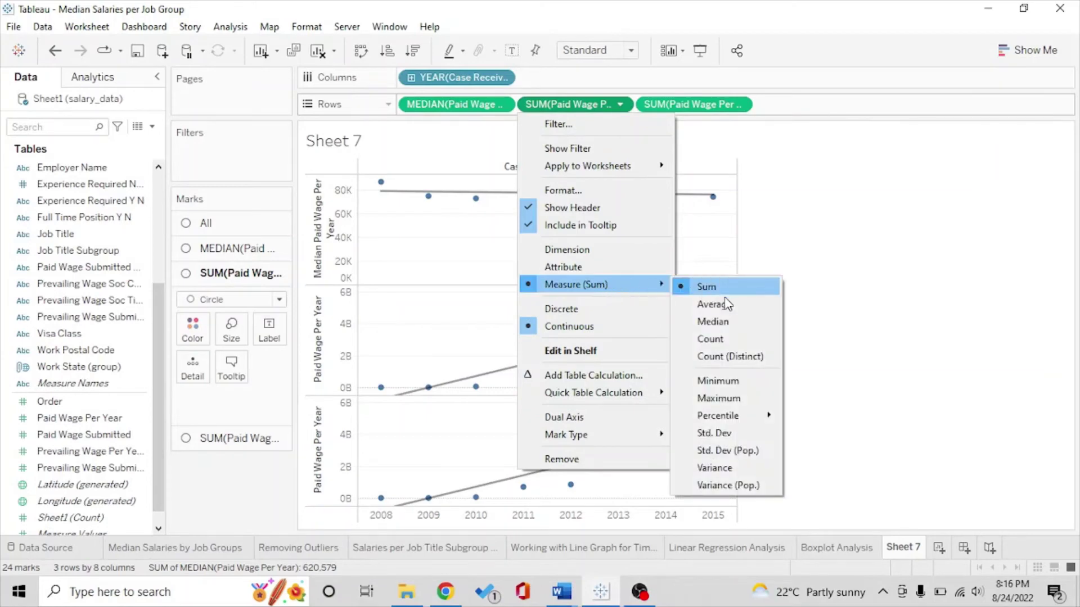
{"action": "left_click", "coordinate": [716, 398]}
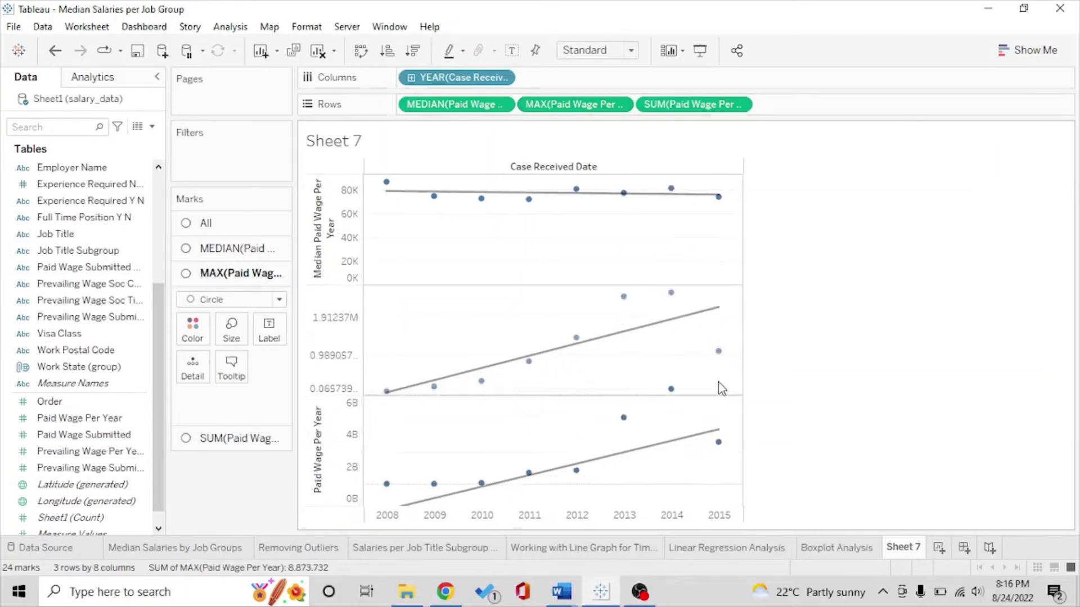
{"action": "left_click", "coordinate": [739, 105]}
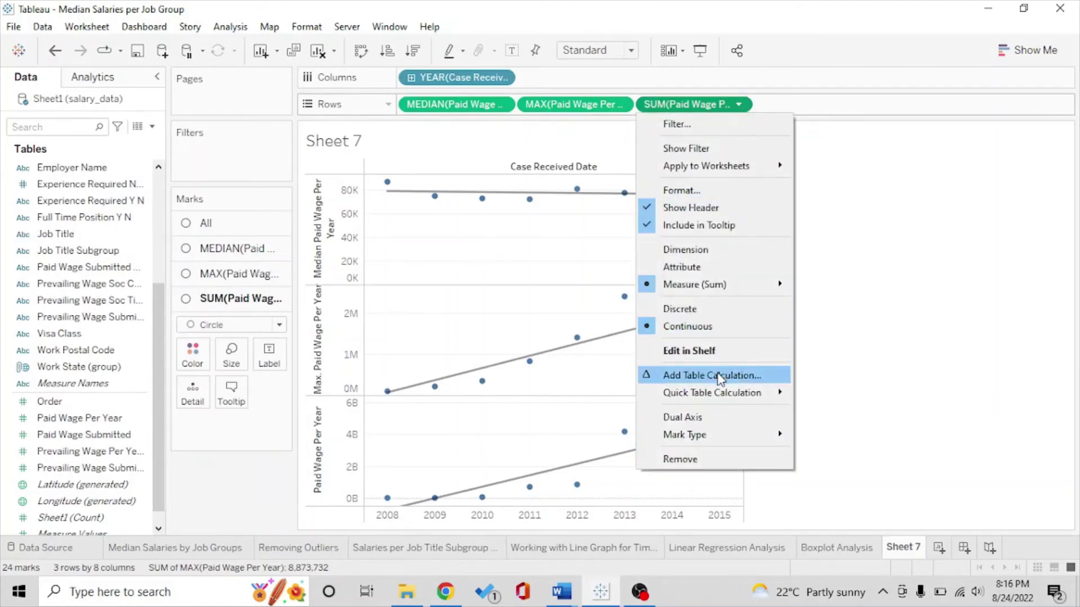
{"action": "mouse_move", "coordinate": [731, 286]}
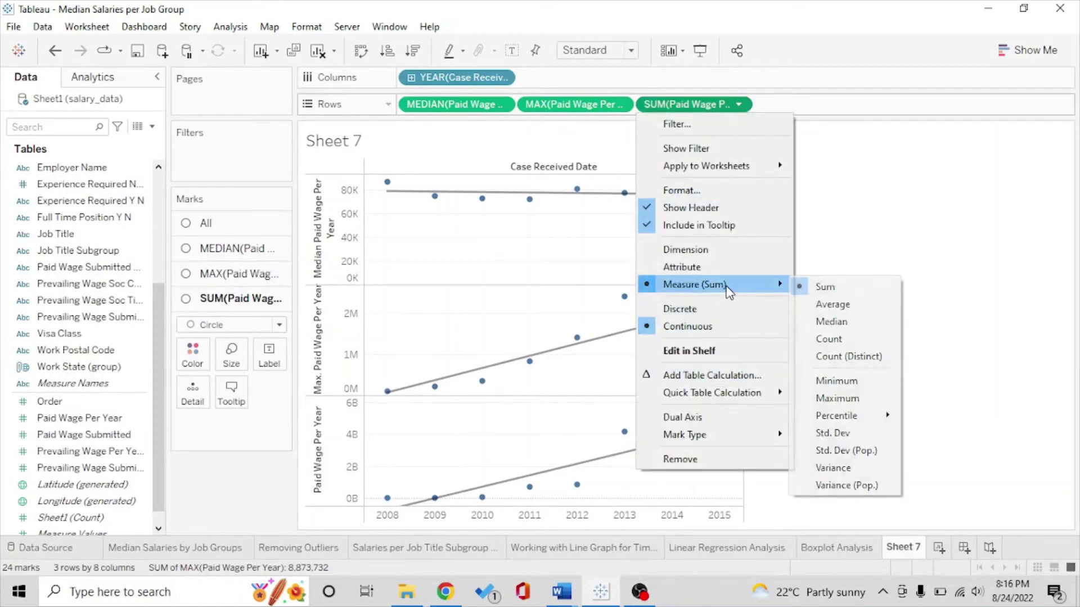
{"action": "left_click", "coordinate": [825, 387]}
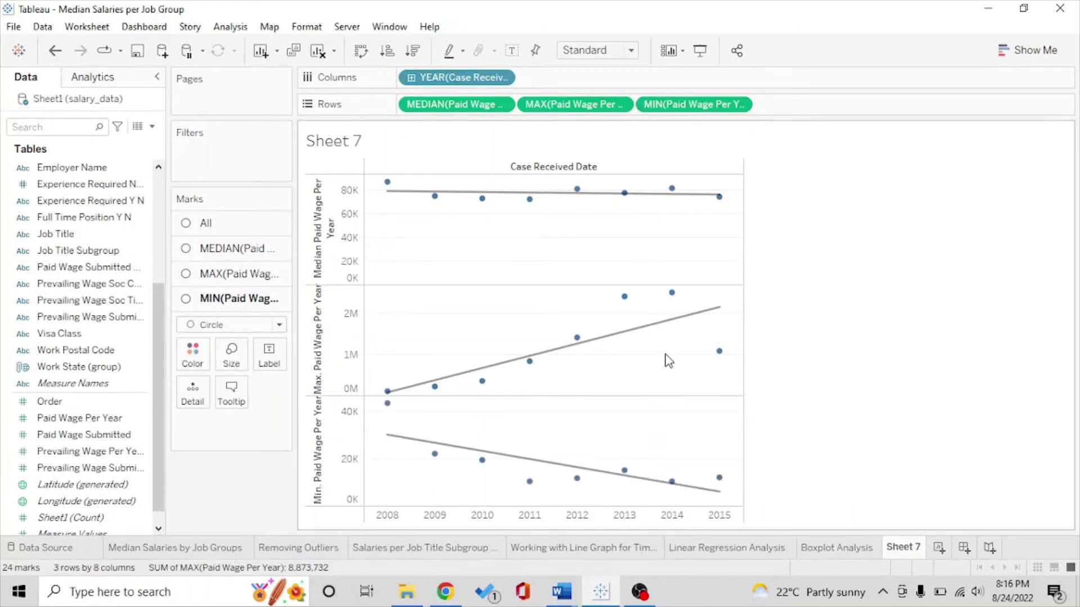
{"action": "right_click", "coordinate": [561, 200]}
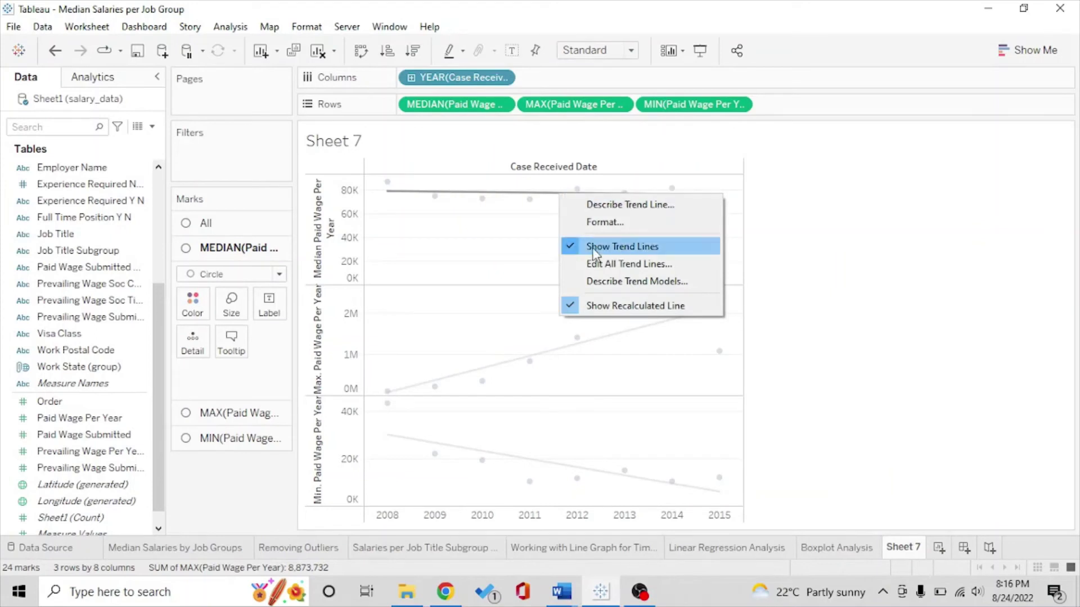
{"action": "left_click", "coordinate": [595, 265]}
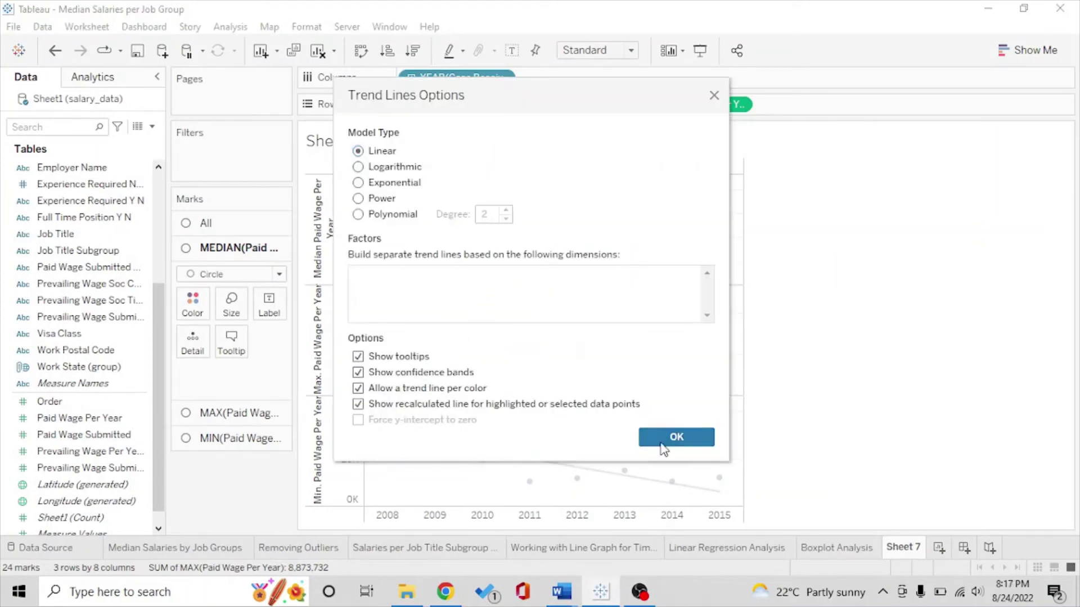
{"action": "left_click", "coordinate": [677, 438]}
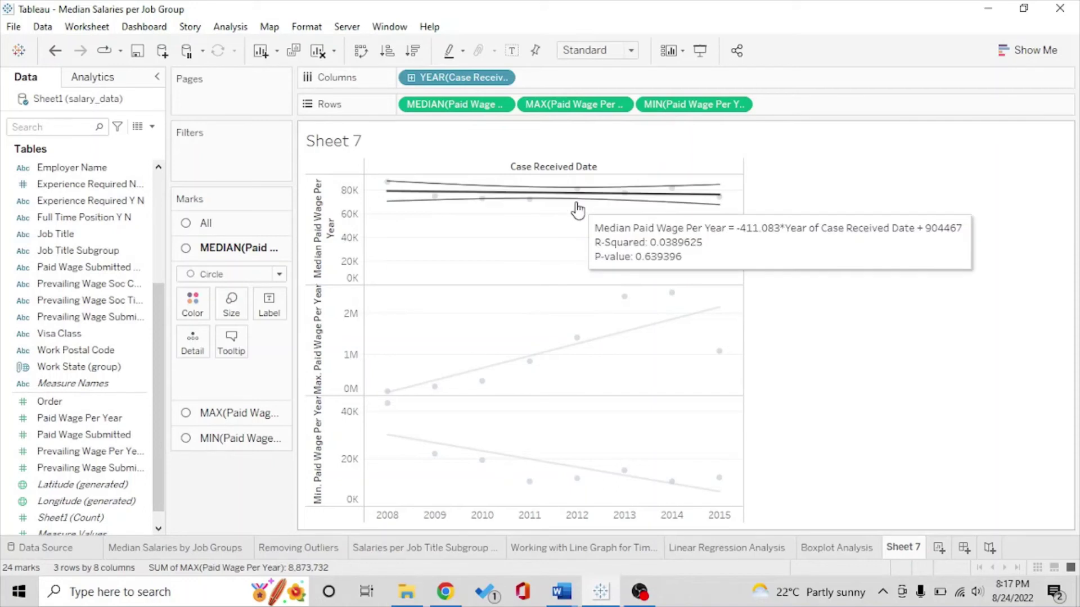
{"action": "right_click", "coordinate": [577, 208]}
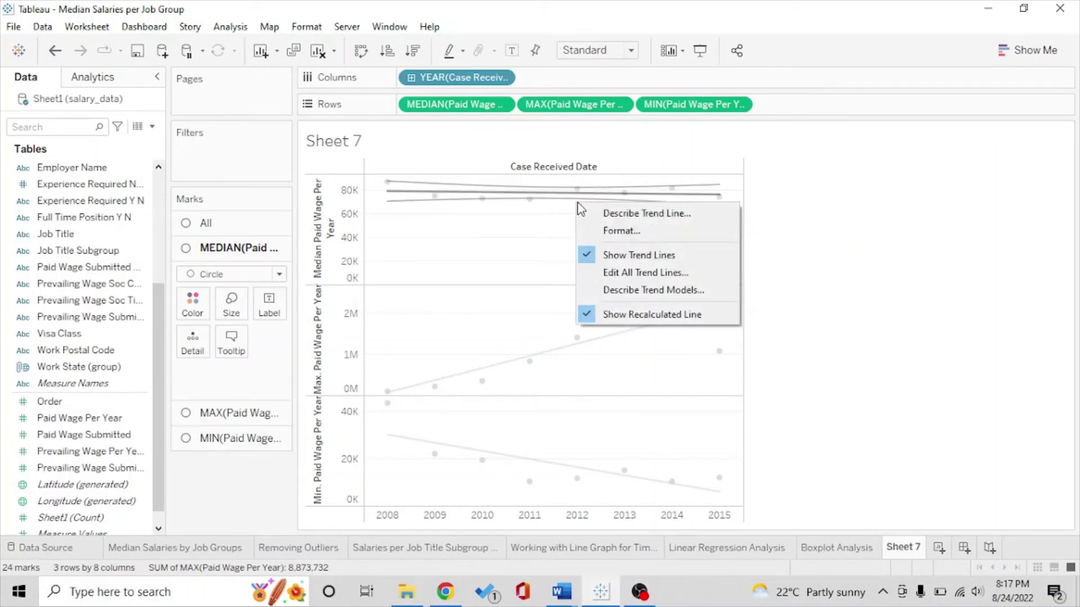
{"action": "left_click", "coordinate": [551, 228]}
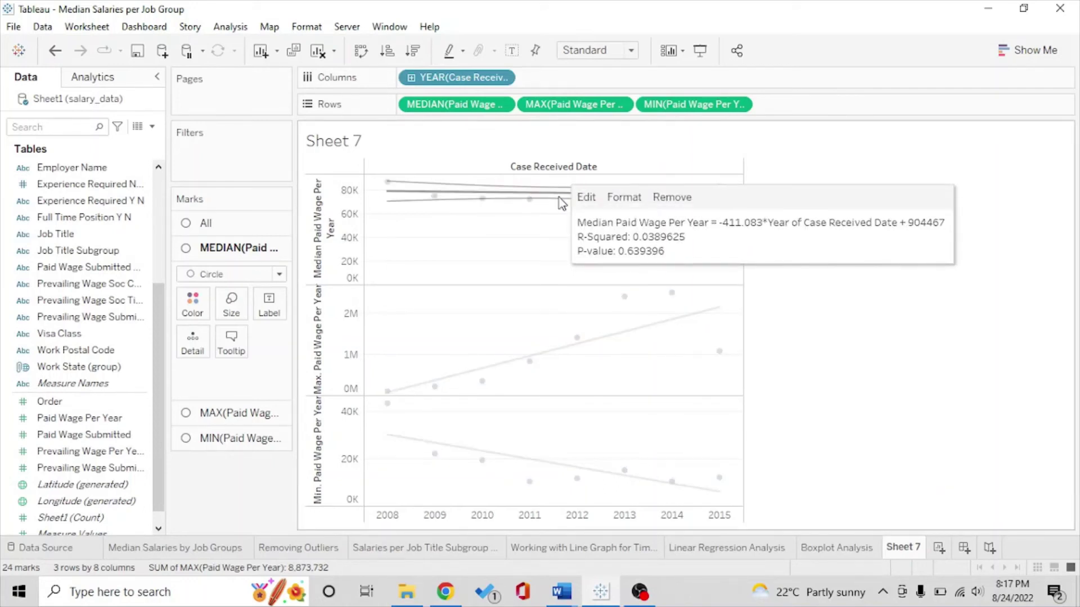
{"action": "left_click", "coordinate": [579, 201]}
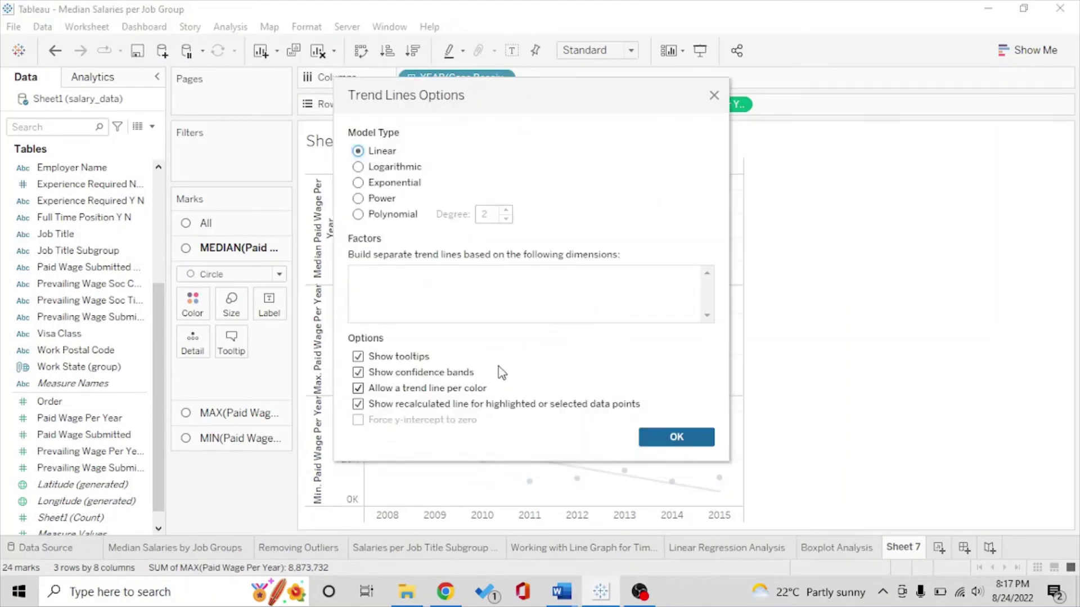
{"action": "left_click", "coordinate": [420, 373]}
{"action": "left_click", "coordinate": [675, 438]}
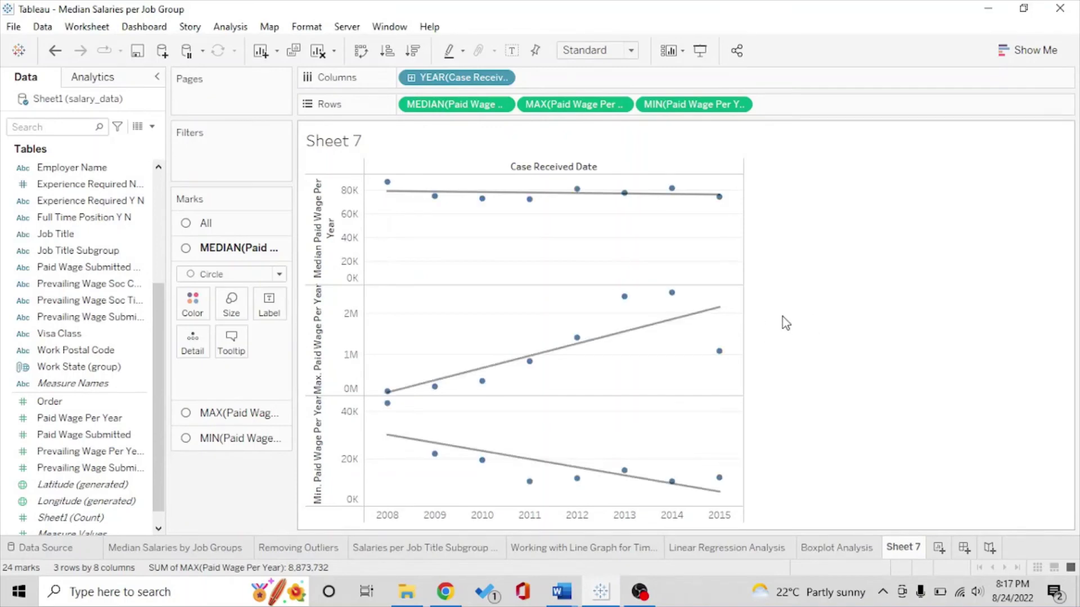
{"action": "mouse_move", "coordinate": [407, 398]}
{"action": "mouse_move", "coordinate": [585, 483]}
{"action": "mouse_move", "coordinate": [639, 487]}
{"action": "mouse_move", "coordinate": [621, 337]}
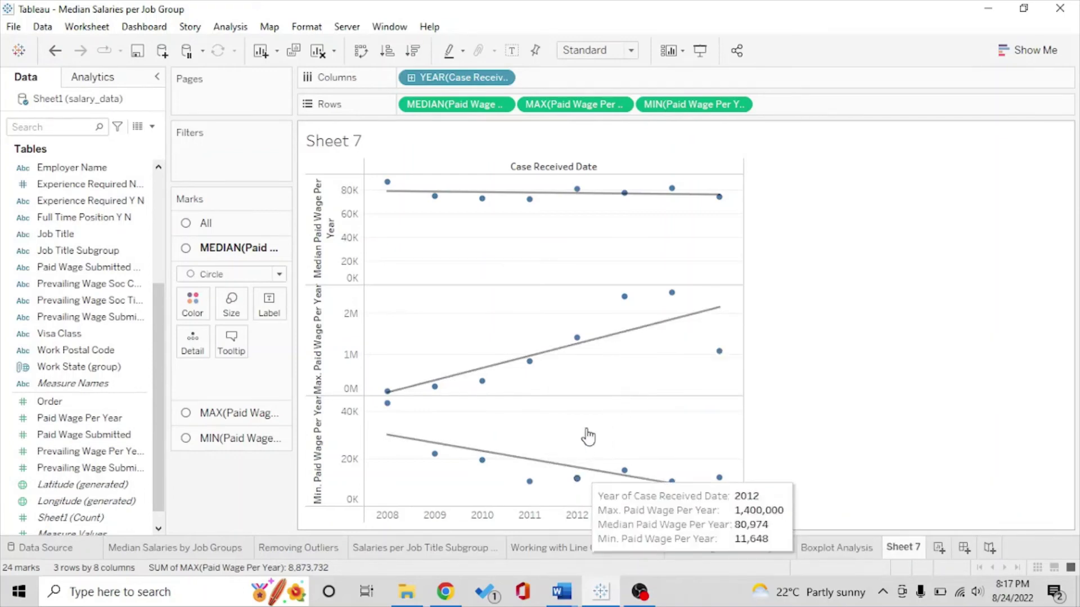
{"action": "mouse_move", "coordinate": [576, 365]}
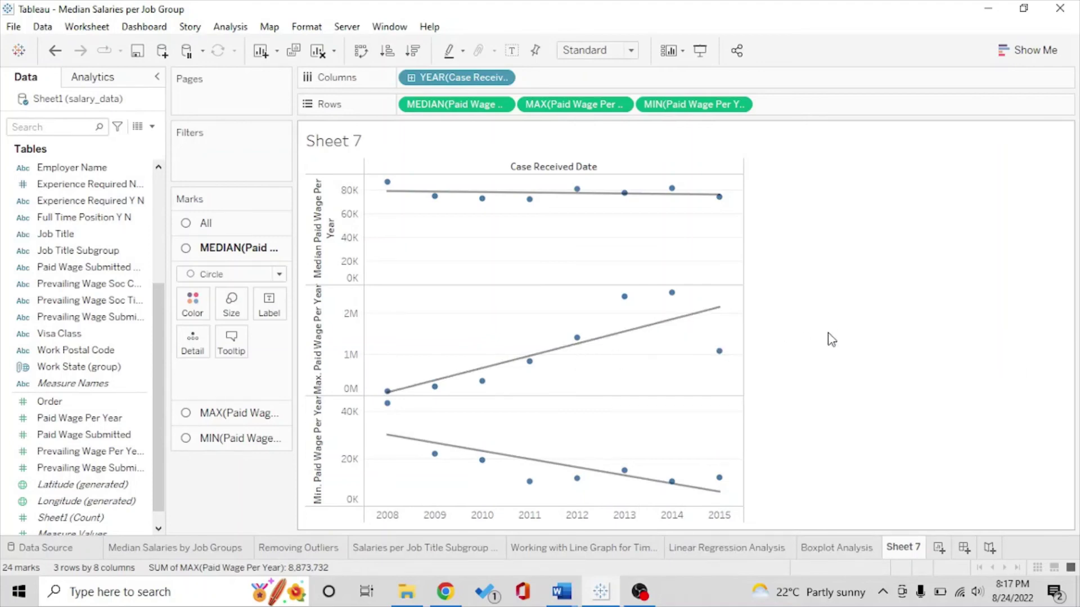
{"action": "scroll", "coordinate": [56, 290], "scroll_direction": "up", "scroll_amount": 4}
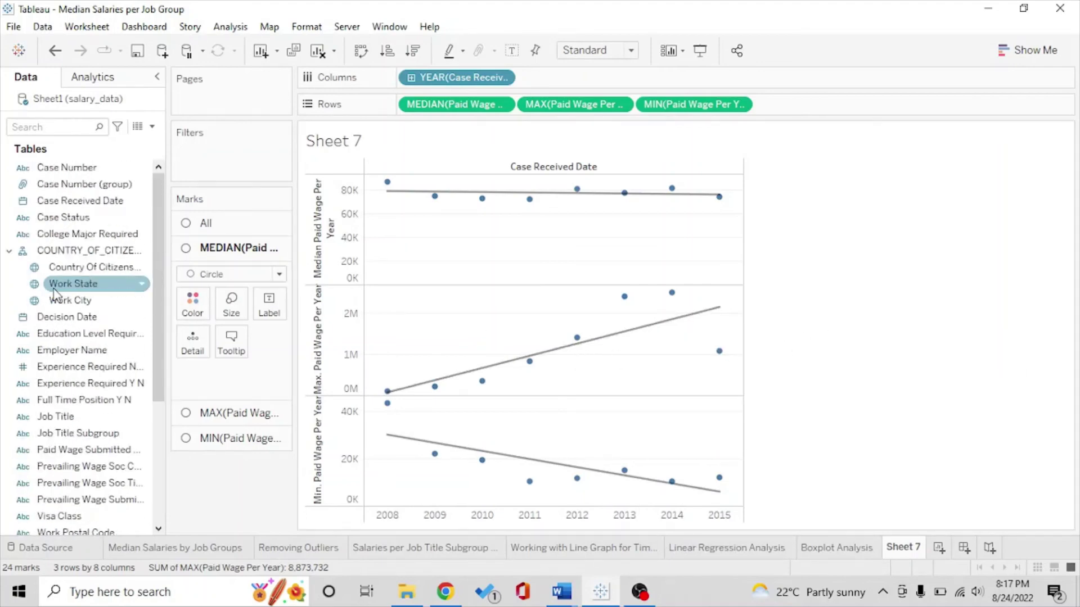
{"action": "scroll", "coordinate": [54, 289], "scroll_direction": "down", "scroll_amount": 4}
{"action": "scroll", "coordinate": [65, 293], "scroll_direction": "up", "scroll_amount": 1}
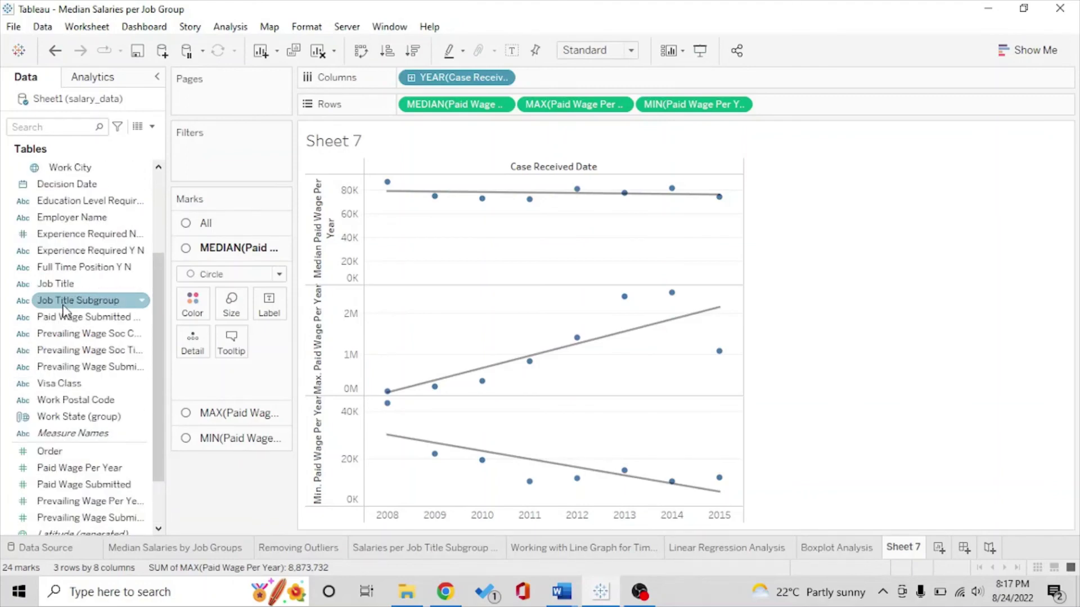
Drop Job Title Subgroup on Color for the median marks, then on the All marks card
{"action": "left_click_drag", "start_coordinate": [63, 311], "coordinate": [191, 309]}
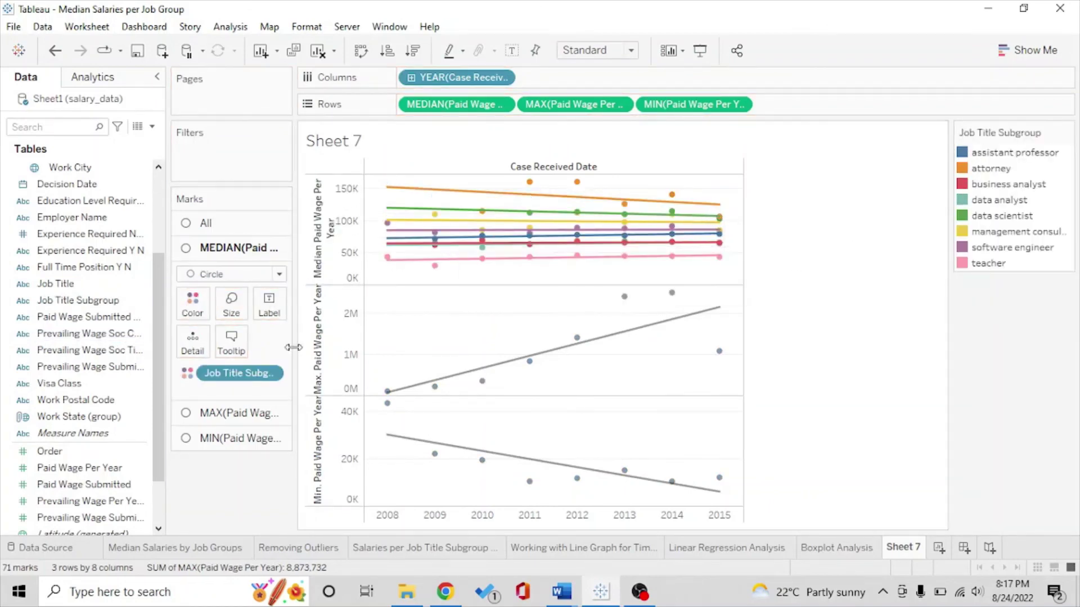
{"action": "left_click", "coordinate": [212, 416]}
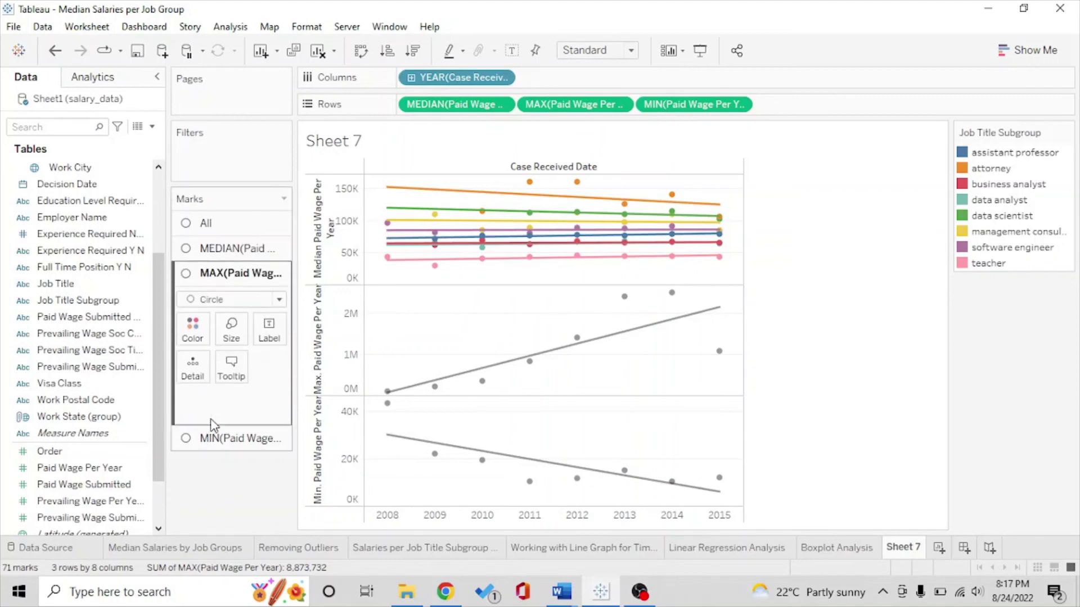
{"action": "left_click", "coordinate": [221, 229]}
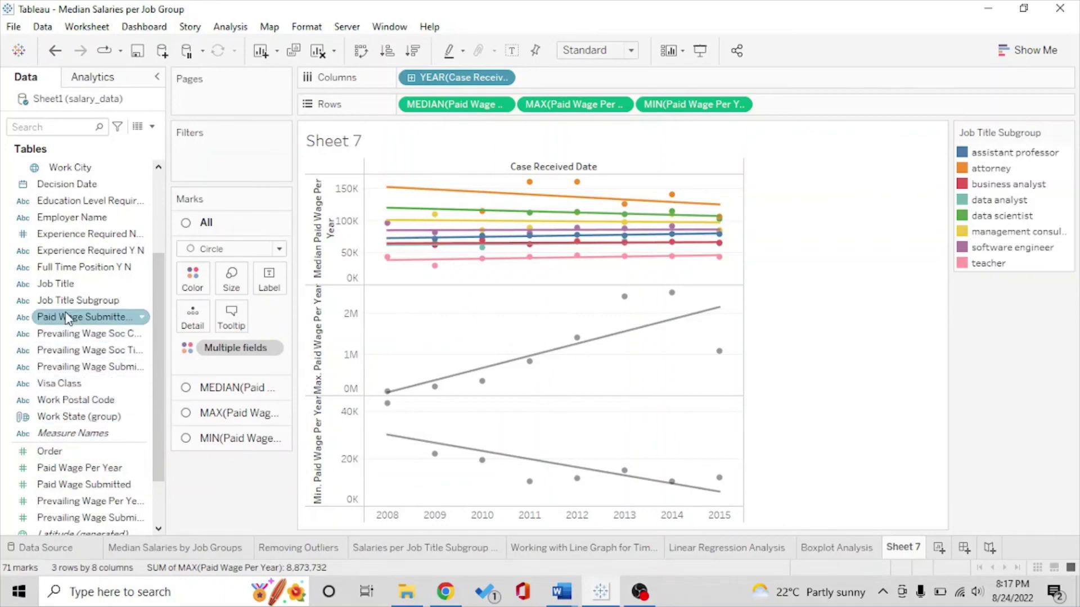
{"action": "left_click_drag", "start_coordinate": [69, 303], "coordinate": [192, 280]}
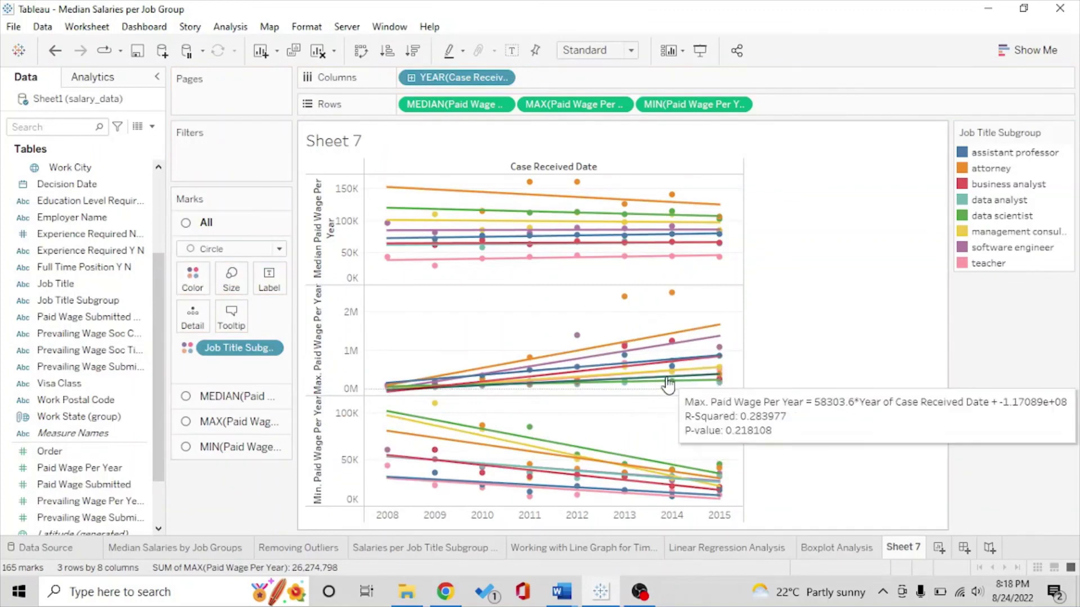
{"action": "mouse_move", "coordinate": [1051, 137]}
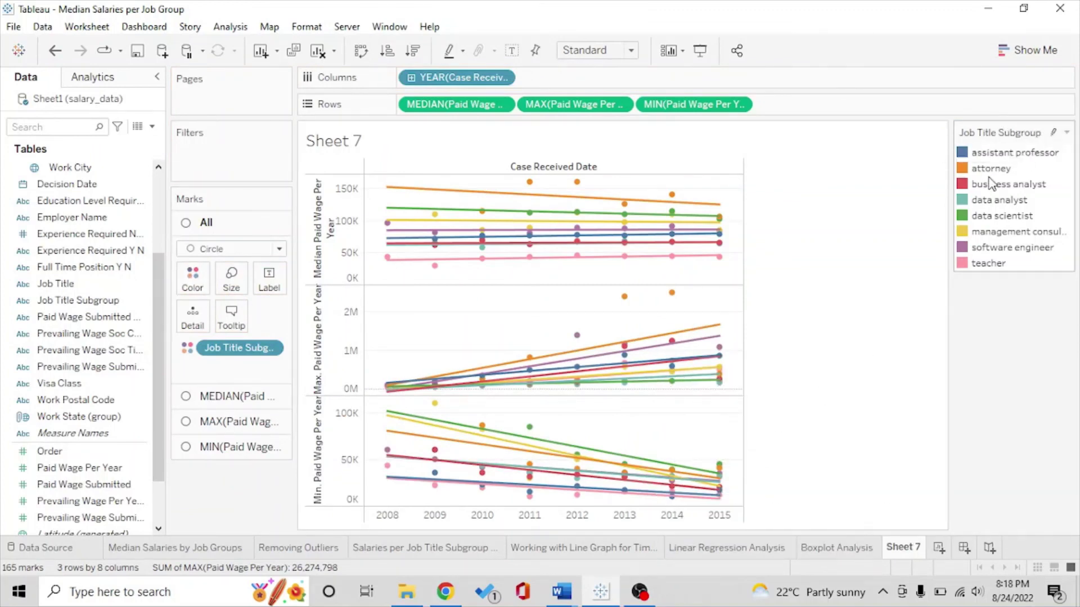
Highlight each Job Title Subgroup in the legend in turn, from assistant professor, ending on teacher
{"action": "mouse_move", "coordinate": [998, 157]}
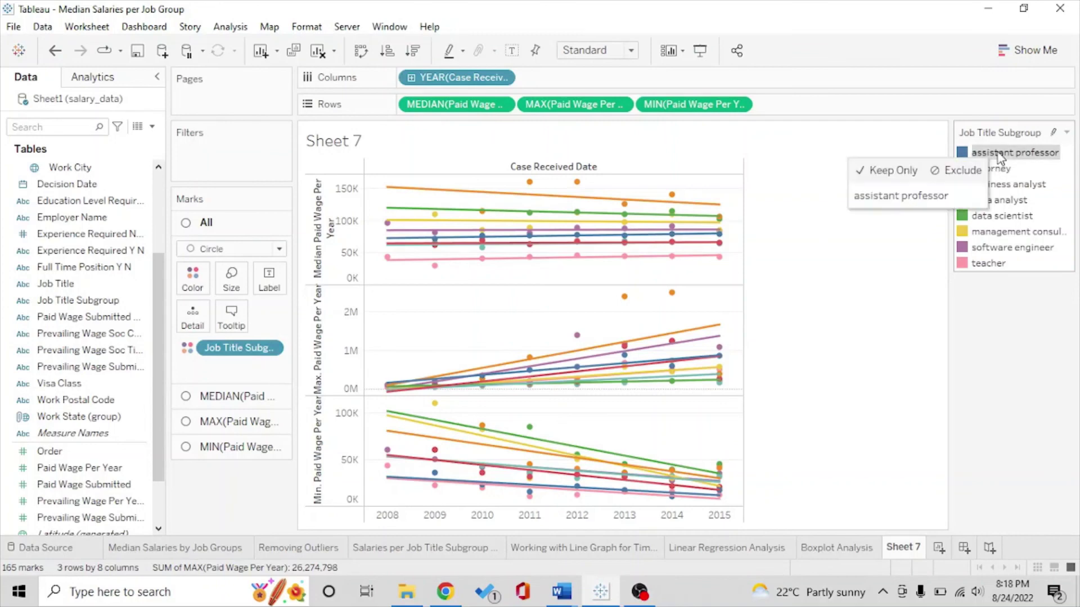
{"action": "left_click", "coordinate": [1053, 134]}
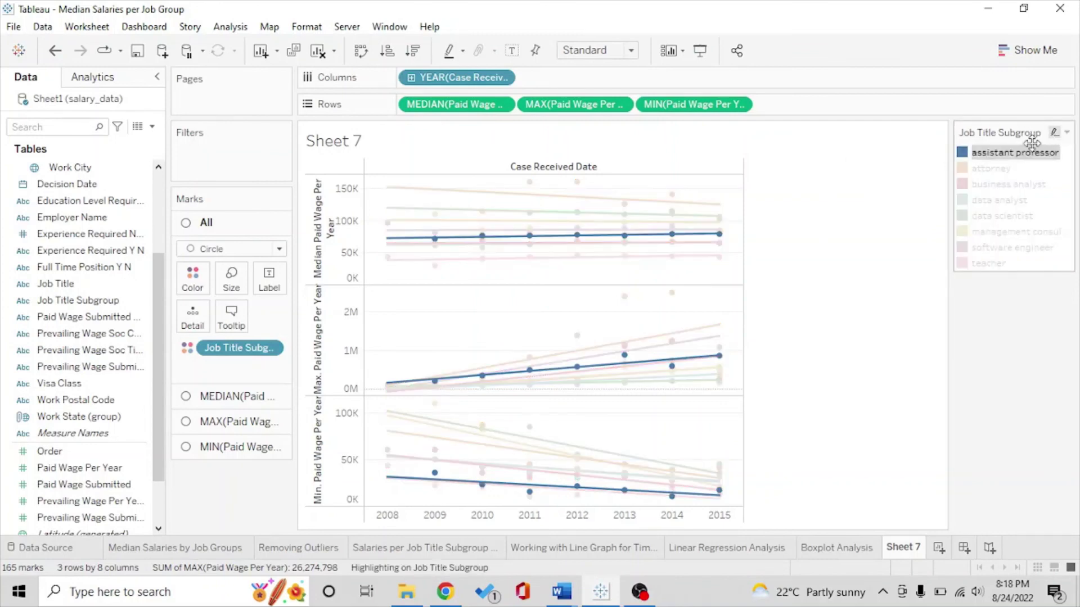
{"action": "mouse_move", "coordinate": [1003, 176]}
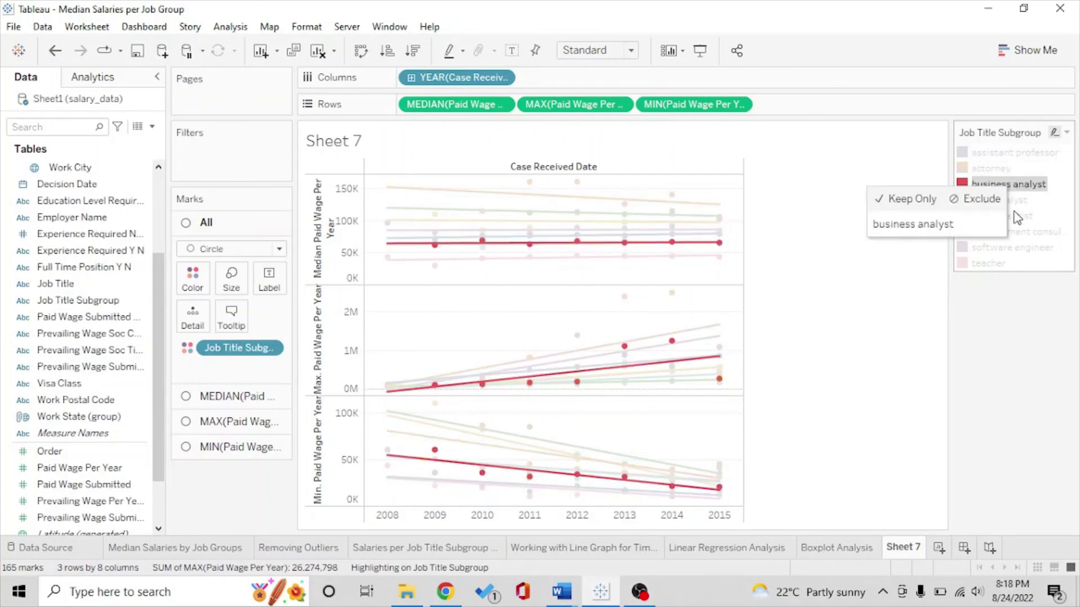
{"action": "left_click", "coordinate": [1021, 186]}
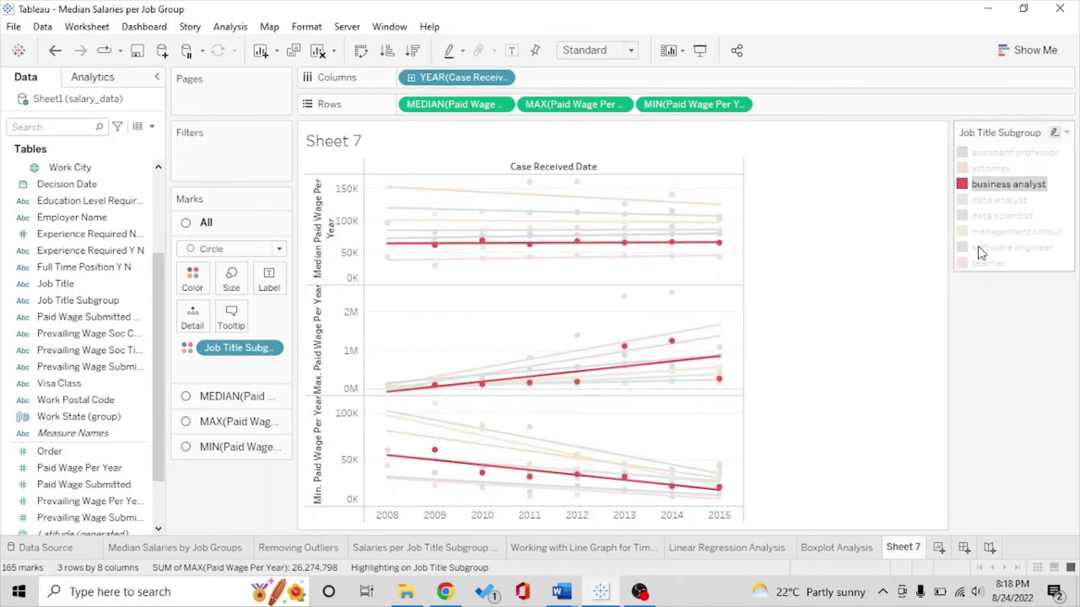
{"action": "left_click", "coordinate": [1003, 203]}
{"action": "left_click", "coordinate": [1004, 219]}
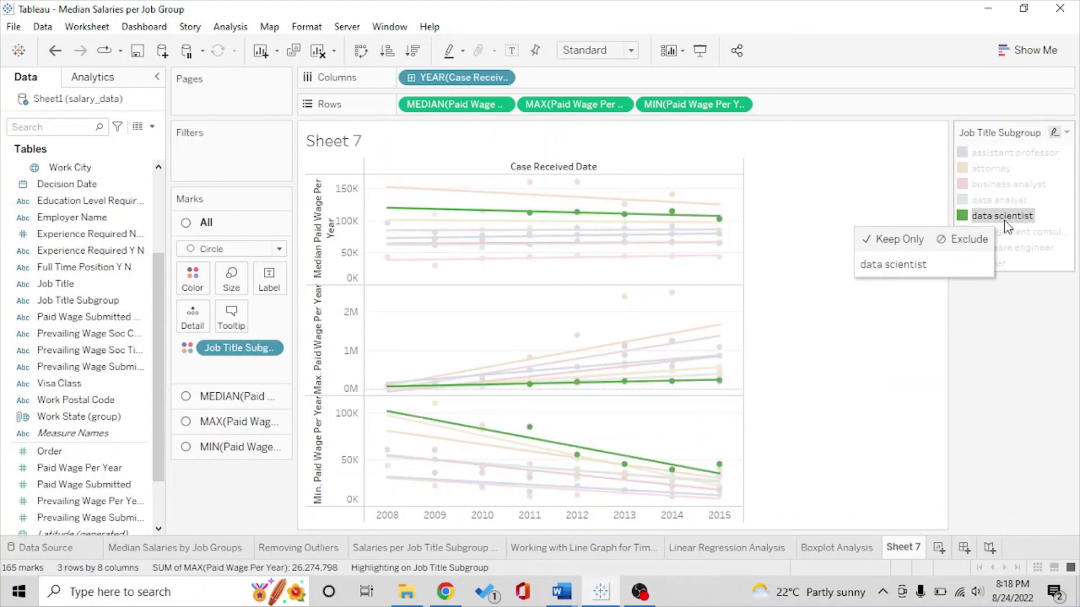
{"action": "left_click", "coordinate": [1015, 247]}
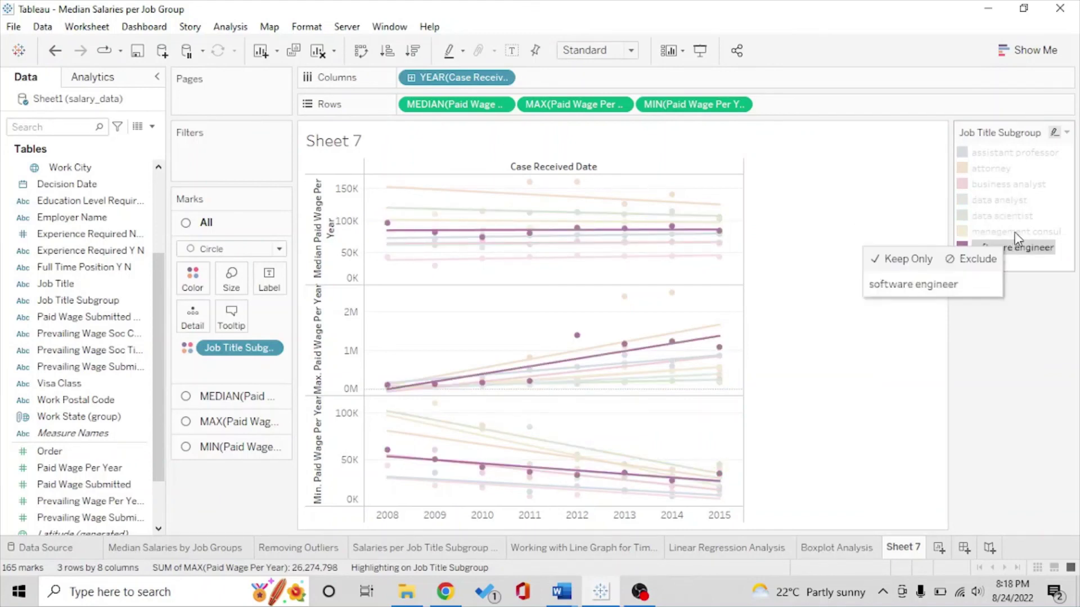
{"action": "left_click", "coordinate": [1015, 232]}
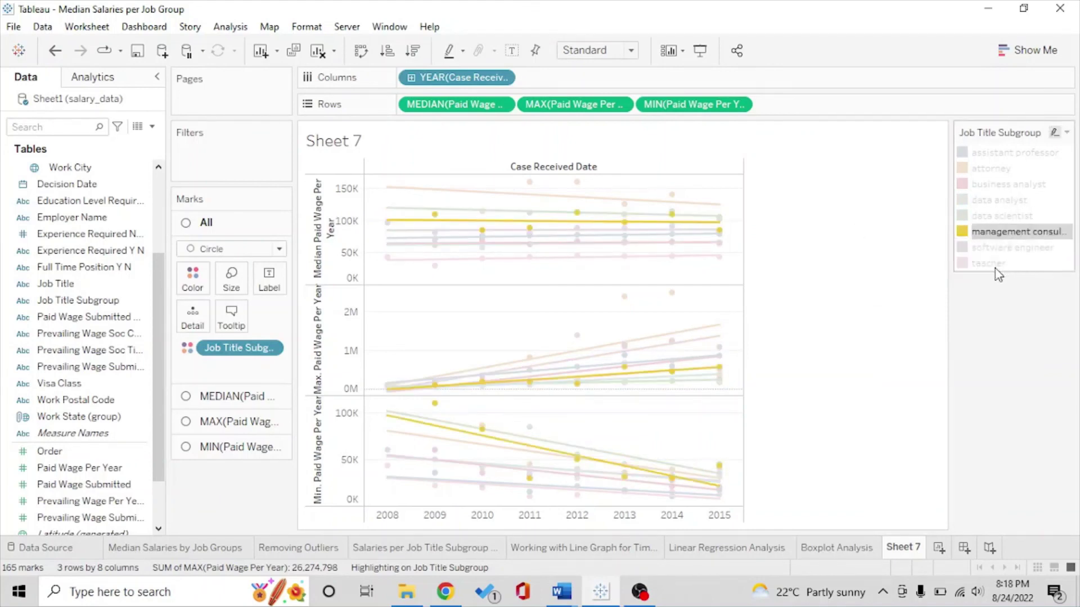
{"action": "left_click", "coordinate": [994, 265]}
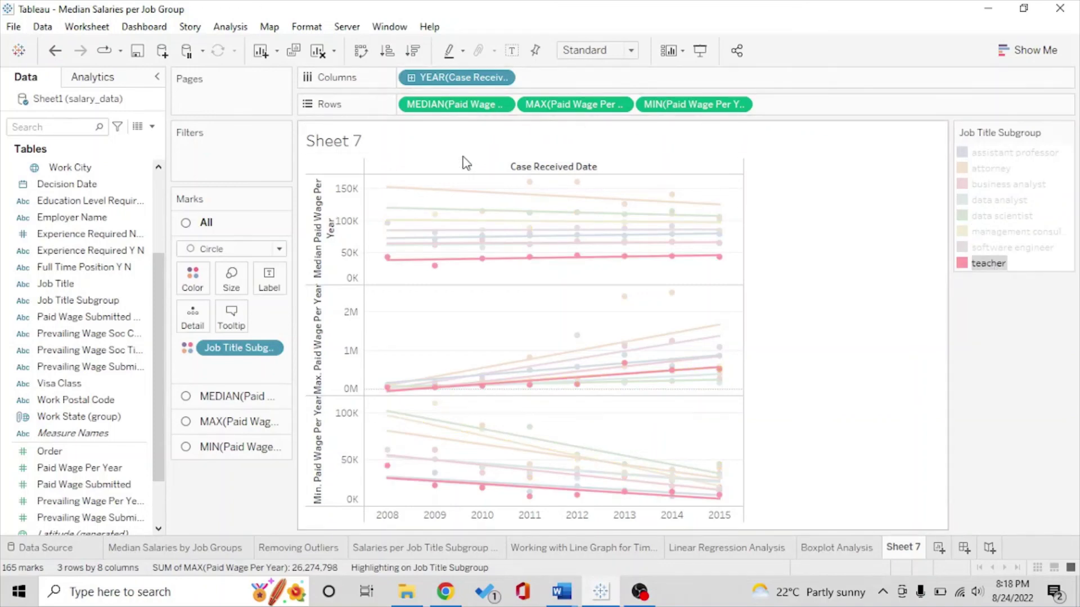